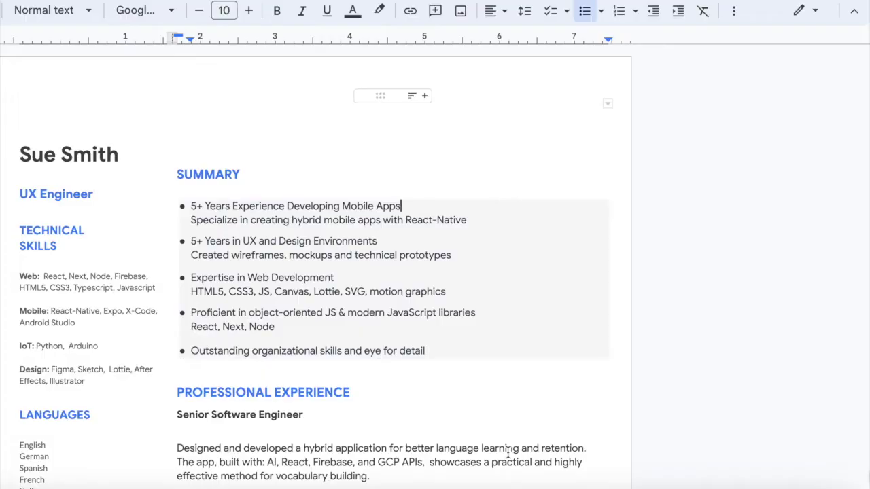
Read through the UX Engineer resume, from the summary and technical skills to the professional experience and key achievements, and return to its start
{"action": "scroll", "coordinate": [623, 351], "scroll_direction": "down", "scroll_amount": 5}
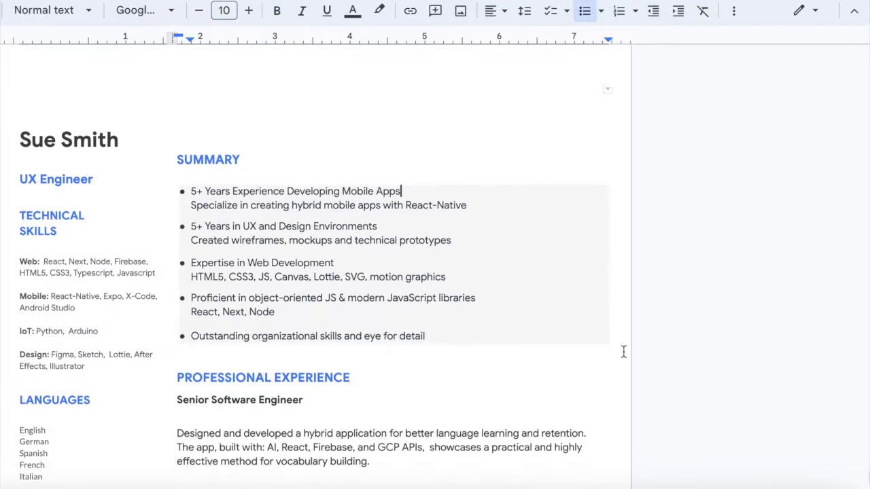
{"action": "scroll", "coordinate": [623, 351], "scroll_direction": "down", "scroll_amount": 10}
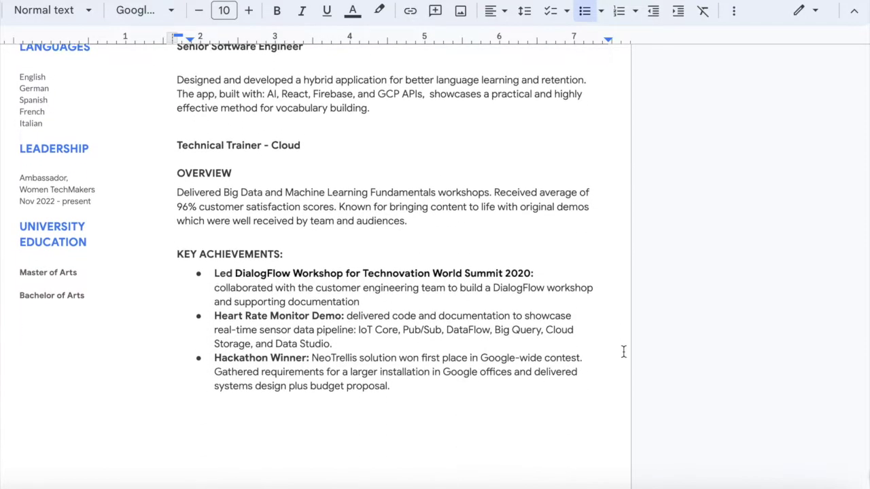
{"action": "scroll", "coordinate": [623, 351], "scroll_direction": "down", "scroll_amount": 9}
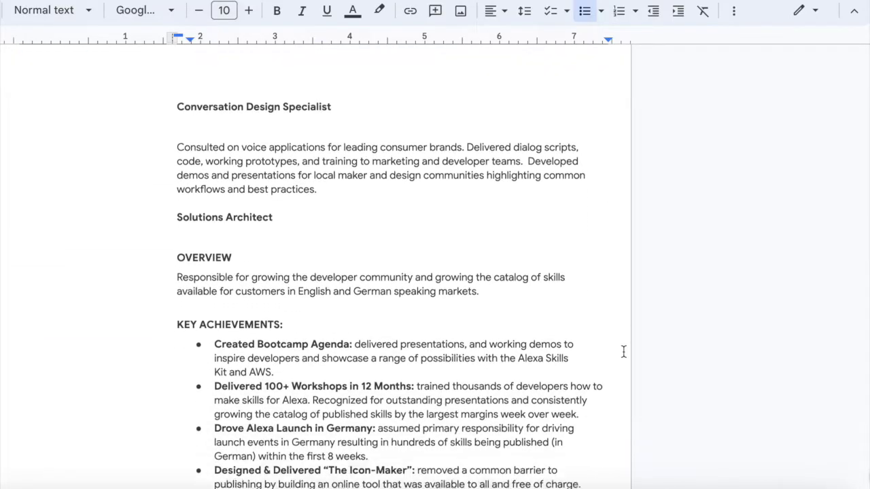
{"action": "scroll", "coordinate": [622, 352], "scroll_direction": "down", "scroll_amount": 3}
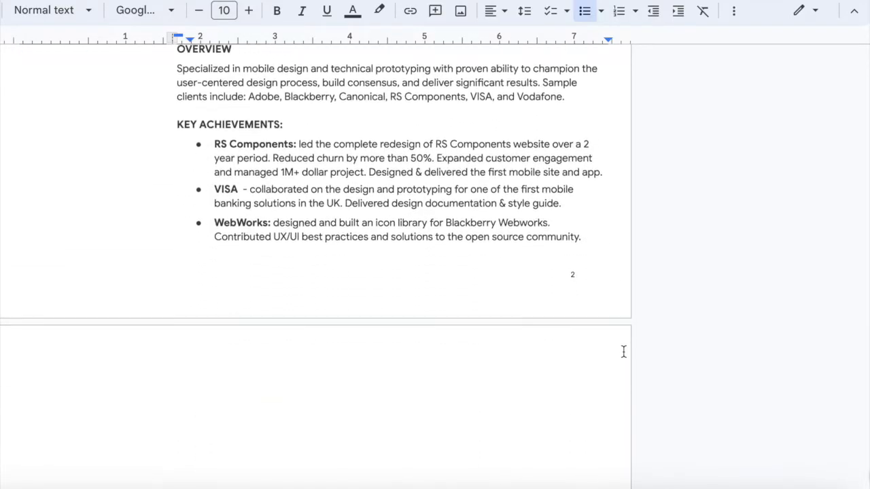
{"action": "scroll", "coordinate": [623, 352], "scroll_direction": "up", "scroll_amount": 20}
{"action": "scroll", "coordinate": [623, 351], "scroll_direction": "up", "scroll_amount": 1}
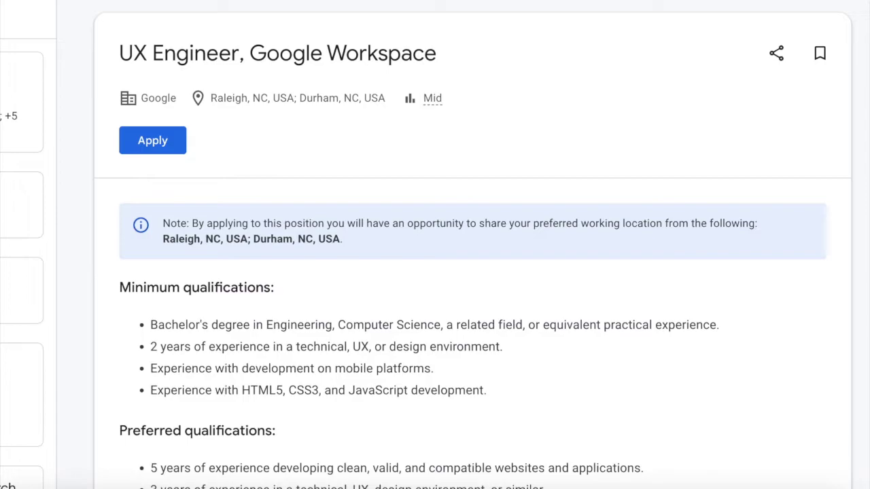
Examine the Google Workspace UX Engineer job posting for its minimum qualifications, preferred qualifications and job description
{"action": "scroll", "coordinate": [500, 203], "scroll_direction": "down", "scroll_amount": 7}
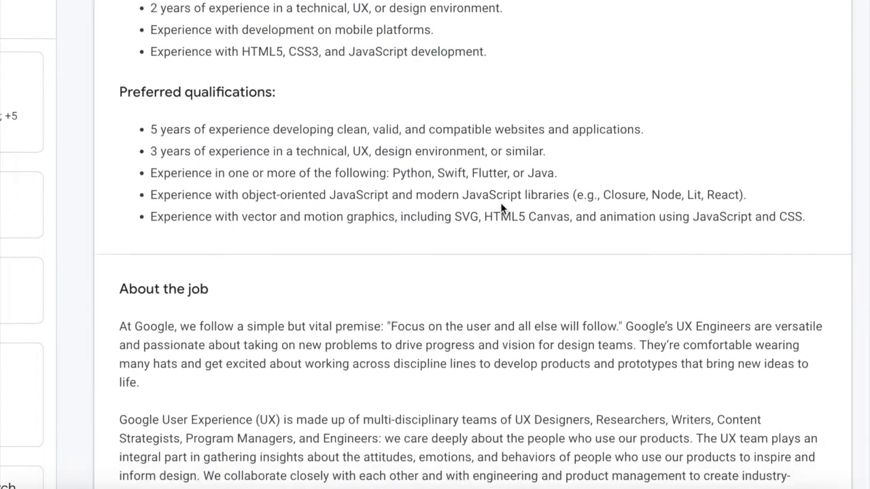
{"action": "scroll", "coordinate": [500, 202], "scroll_direction": "down", "scroll_amount": 11}
{"action": "scroll", "coordinate": [500, 202], "scroll_direction": "up", "scroll_amount": 5}
{"action": "scroll", "coordinate": [500, 202], "scroll_direction": "up", "scroll_amount": 13}
In the ChatGPT conversation, review the resume prompt and the reply listing the top 10 themes and skills from the resume
{"action": "scroll", "coordinate": [500, 202], "scroll_direction": "down", "scroll_amount": 1}
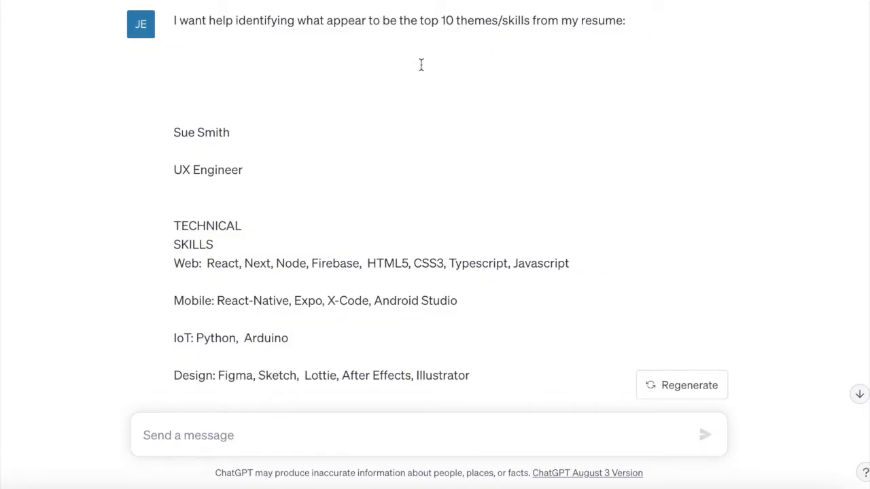
{"action": "scroll", "coordinate": [492, 219], "scroll_direction": "down", "scroll_amount": 15}
{"action": "scroll", "coordinate": [491, 215], "scroll_direction": "down", "scroll_amount": 15}
{"action": "scroll", "coordinate": [491, 215], "scroll_direction": "down", "scroll_amount": 15}
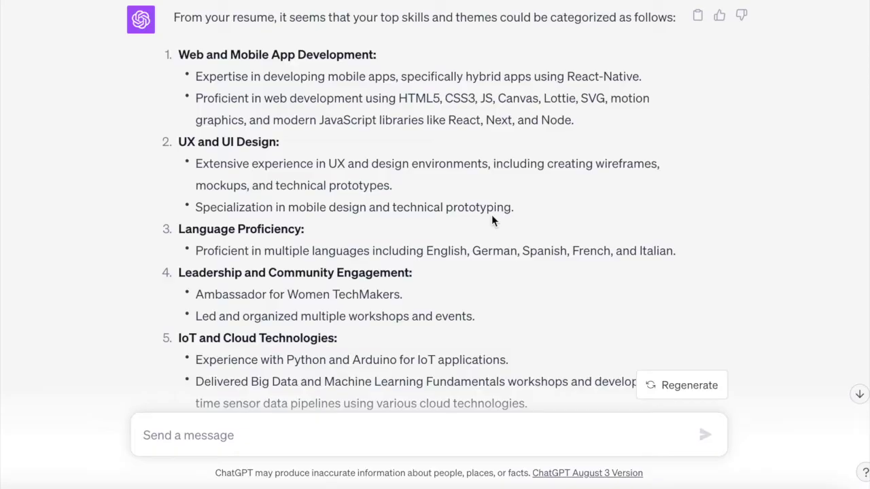
{"action": "scroll", "coordinate": [491, 215], "scroll_direction": "down", "scroll_amount": 1}
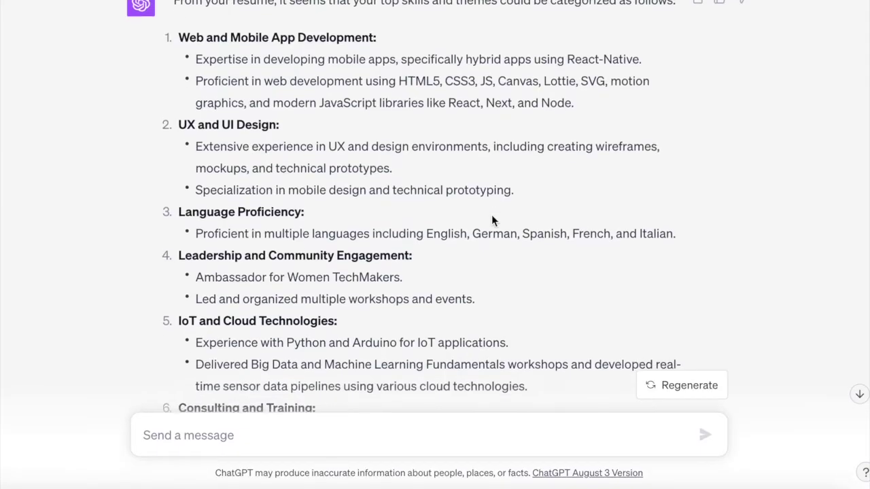
{"action": "scroll", "coordinate": [491, 215], "scroll_direction": "down", "scroll_amount": 1}
{"action": "scroll", "coordinate": [492, 215], "scroll_direction": "down", "scroll_amount": 1}
{"action": "scroll", "coordinate": [491, 215], "scroll_direction": "down", "scroll_amount": 1}
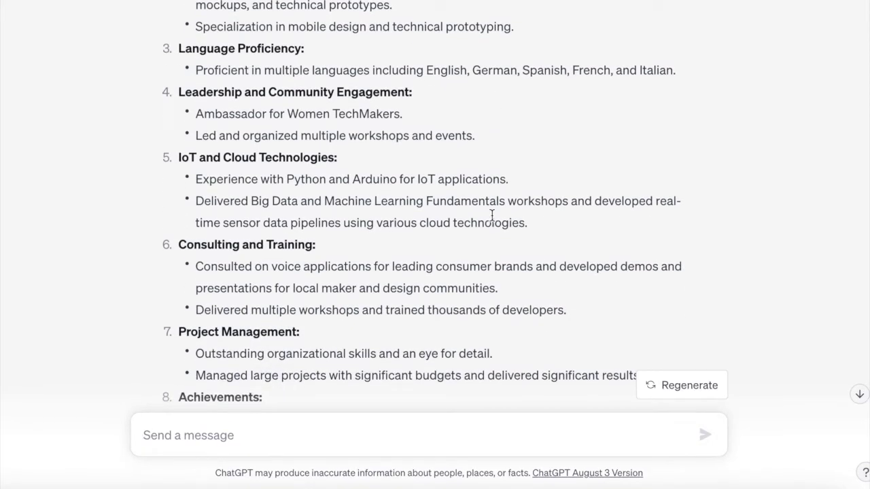
{"action": "scroll", "coordinate": [491, 214], "scroll_direction": "down", "scroll_amount": 1}
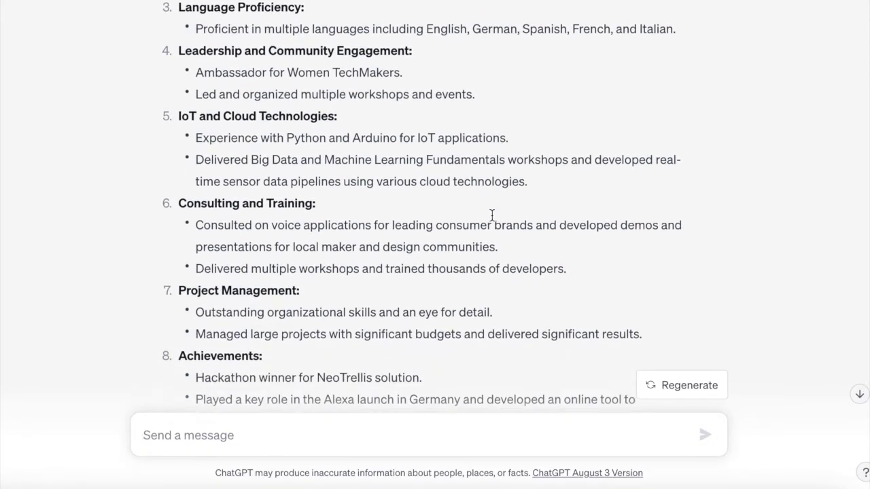
{"action": "scroll", "coordinate": [491, 214], "scroll_direction": "down", "scroll_amount": 1}
{"action": "scroll", "coordinate": [491, 215], "scroll_direction": "down", "scroll_amount": 1}
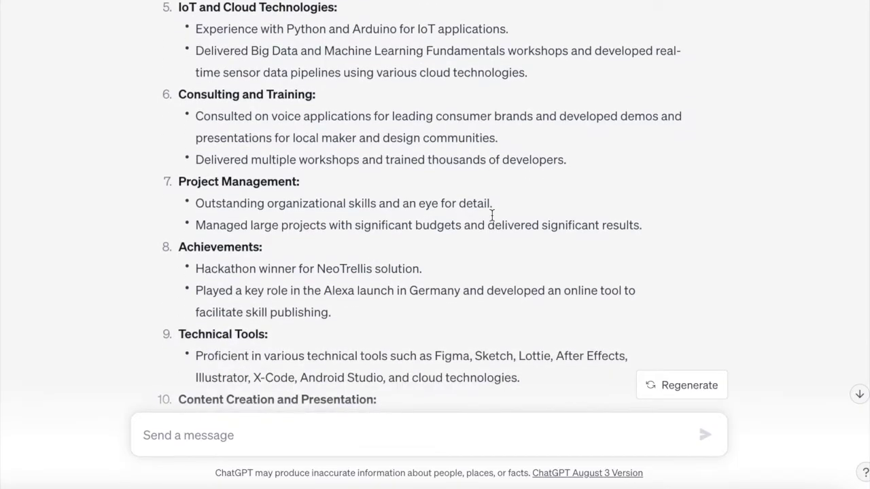
{"action": "scroll", "coordinate": [492, 214], "scroll_direction": "down", "scroll_amount": 1}
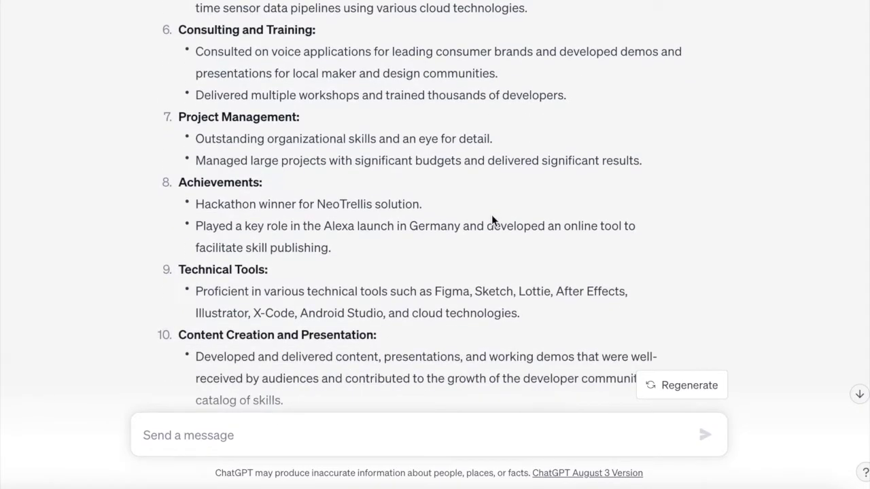
{"action": "scroll", "coordinate": [492, 215], "scroll_direction": "down", "scroll_amount": 1}
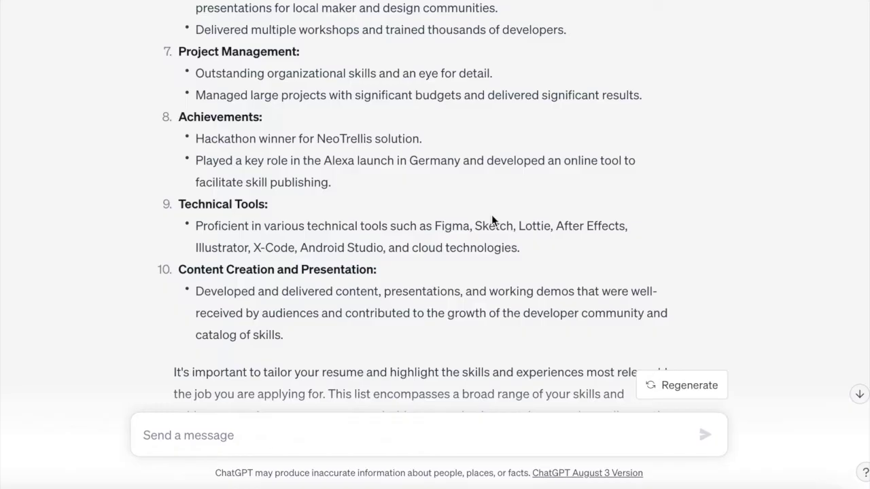
{"action": "scroll", "coordinate": [492, 215], "scroll_direction": "down", "scroll_amount": 1}
{"action": "scroll", "coordinate": [491, 215], "scroll_direction": "down", "scroll_amount": 1}
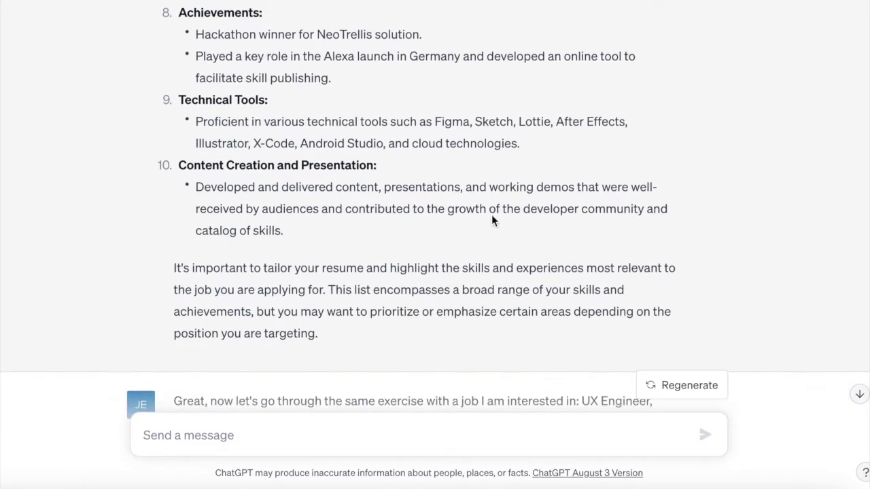
{"action": "scroll", "coordinate": [491, 215], "scroll_direction": "down", "scroll_amount": 1}
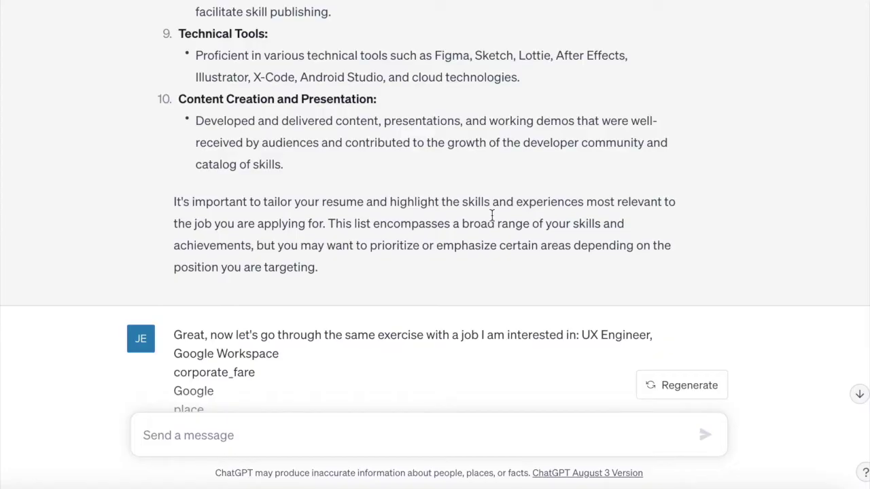
Review the prompt with the pasted job posting and the reply comparing its qualifications with the resume, including the skills to highlight
{"action": "scroll", "coordinate": [491, 215], "scroll_direction": "down", "scroll_amount": 3}
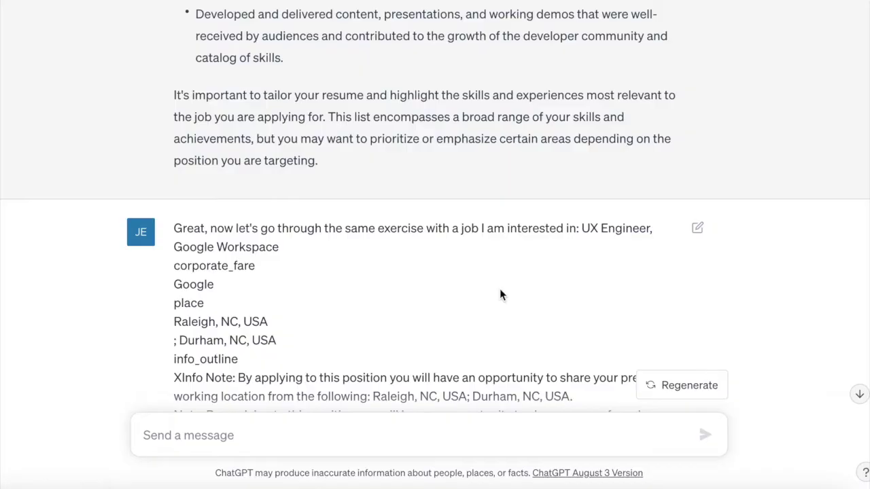
{"action": "scroll", "coordinate": [499, 288], "scroll_direction": "down", "scroll_amount": 3}
{"action": "scroll", "coordinate": [499, 288], "scroll_direction": "down", "scroll_amount": 20}
{"action": "scroll", "coordinate": [499, 288], "scroll_direction": "down", "scroll_amount": 18}
{"action": "scroll", "coordinate": [500, 288], "scroll_direction": "down", "scroll_amount": 3}
{"action": "scroll", "coordinate": [499, 288], "scroll_direction": "down", "scroll_amount": 1}
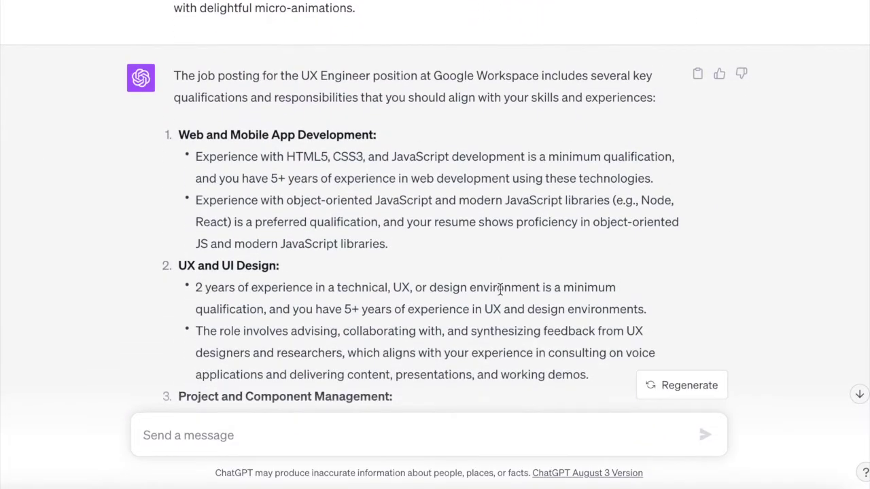
{"action": "scroll", "coordinate": [499, 288], "scroll_direction": "down", "scroll_amount": 1}
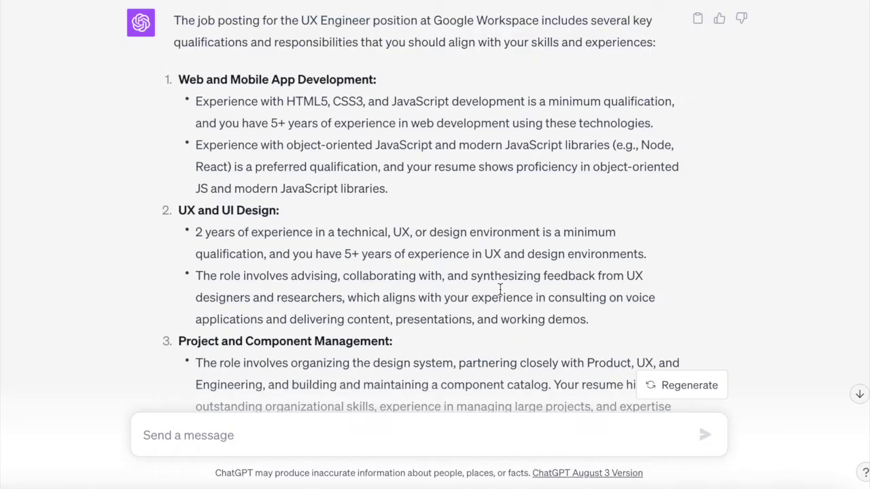
{"action": "scroll", "coordinate": [499, 288], "scroll_direction": "down", "scroll_amount": 1}
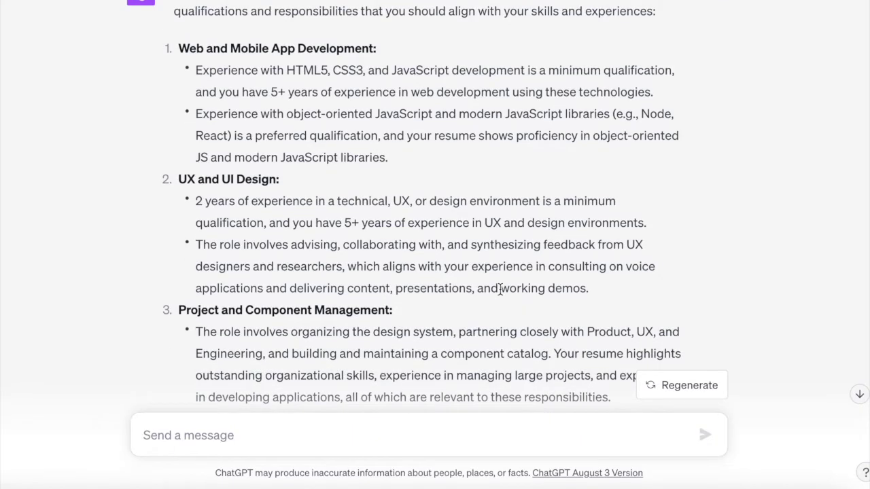
{"action": "scroll", "coordinate": [499, 288], "scroll_direction": "down", "scroll_amount": 3}
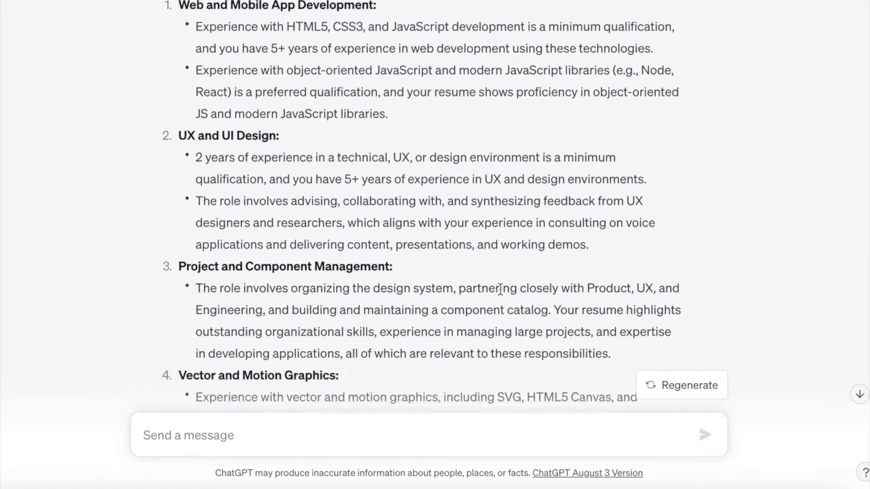
{"action": "scroll", "coordinate": [500, 294], "scroll_direction": "down", "scroll_amount": 3}
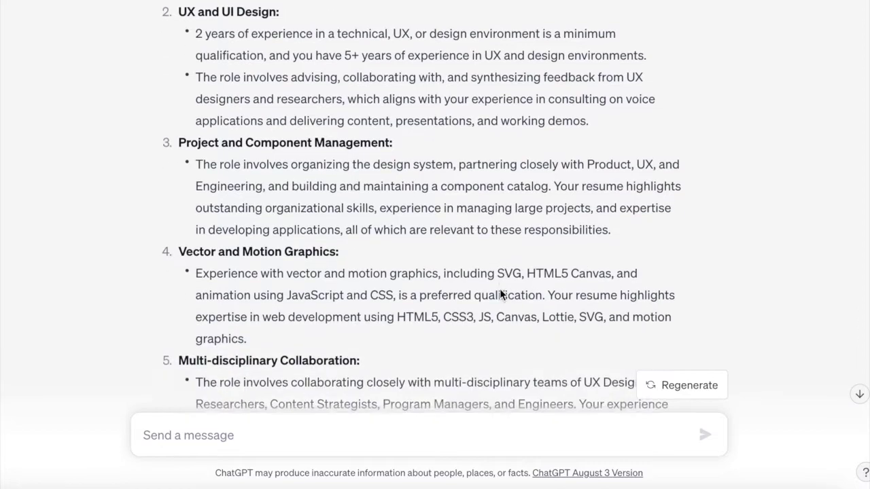
{"action": "scroll", "coordinate": [499, 288], "scroll_direction": "down", "scroll_amount": 3}
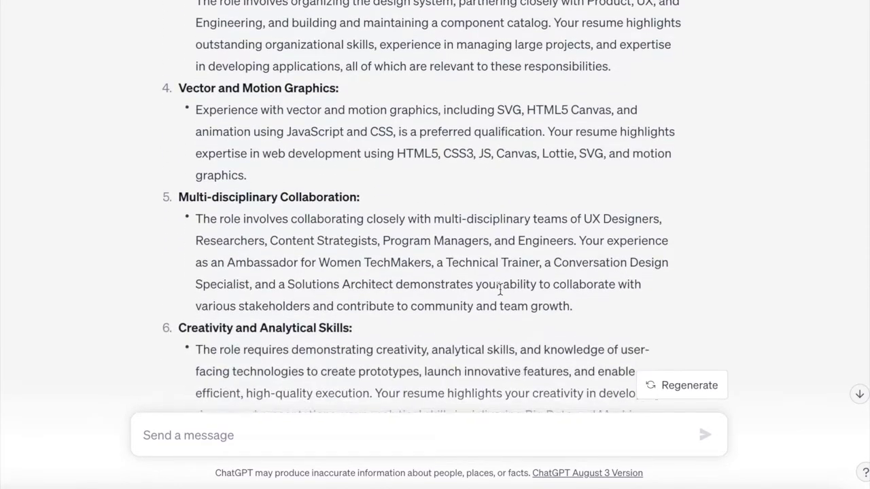
{"action": "scroll", "coordinate": [500, 288], "scroll_direction": "down", "scroll_amount": 3}
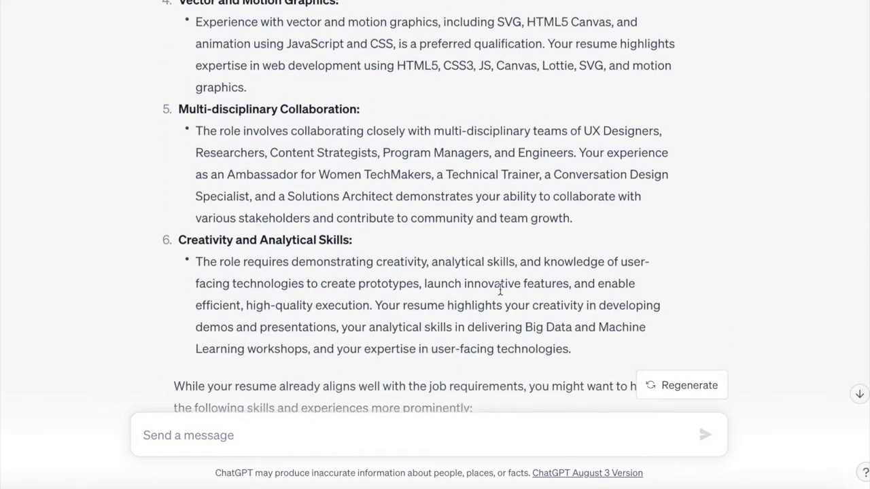
{"action": "scroll", "coordinate": [499, 289], "scroll_direction": "down", "scroll_amount": 3}
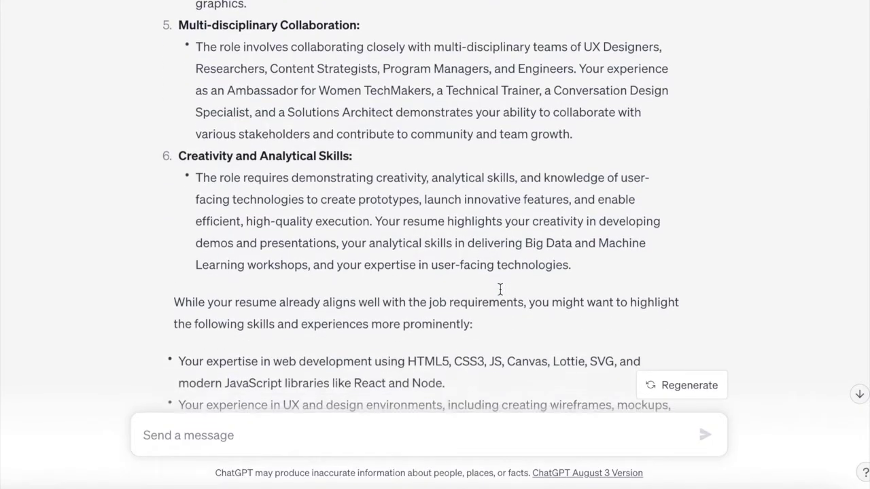
{"action": "scroll", "coordinate": [500, 288], "scroll_direction": "down", "scroll_amount": 2}
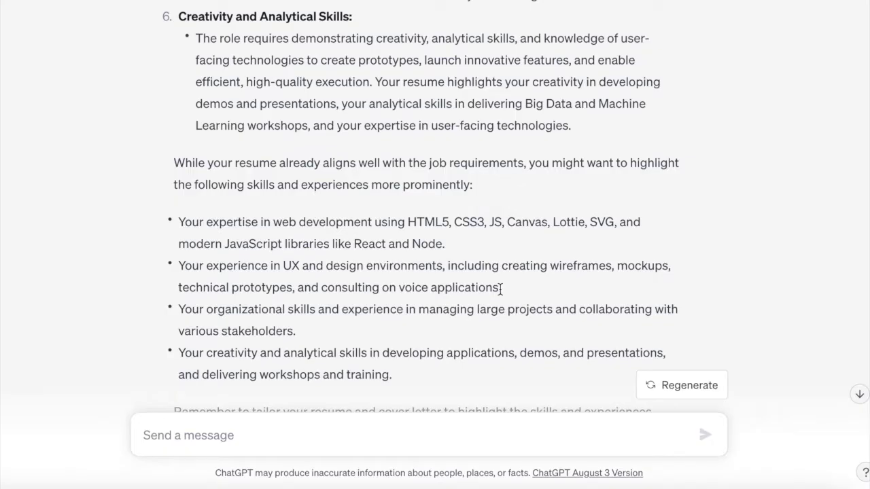
{"action": "scroll", "coordinate": [500, 289], "scroll_direction": "down", "scroll_amount": 4}
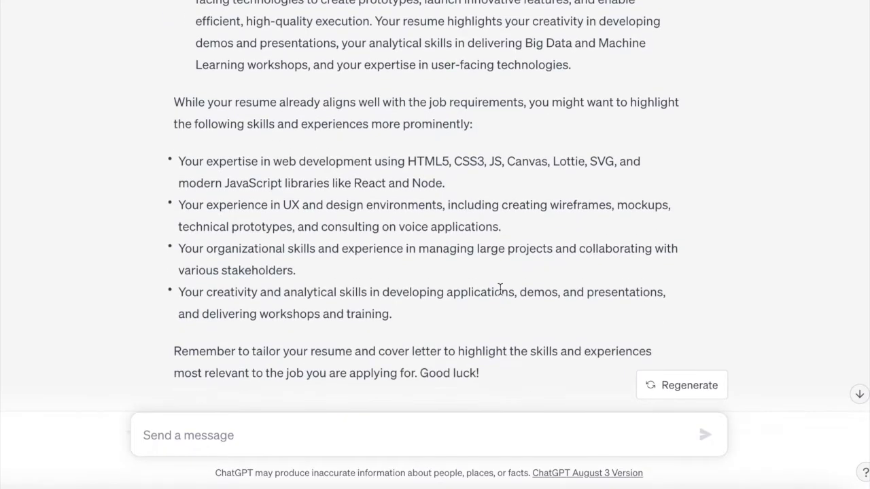
Review the follow-up prompt and the reply on the top 10 skills and themes shared by the resume and the job description
{"action": "scroll", "coordinate": [499, 288], "scroll_direction": "down", "scroll_amount": 5}
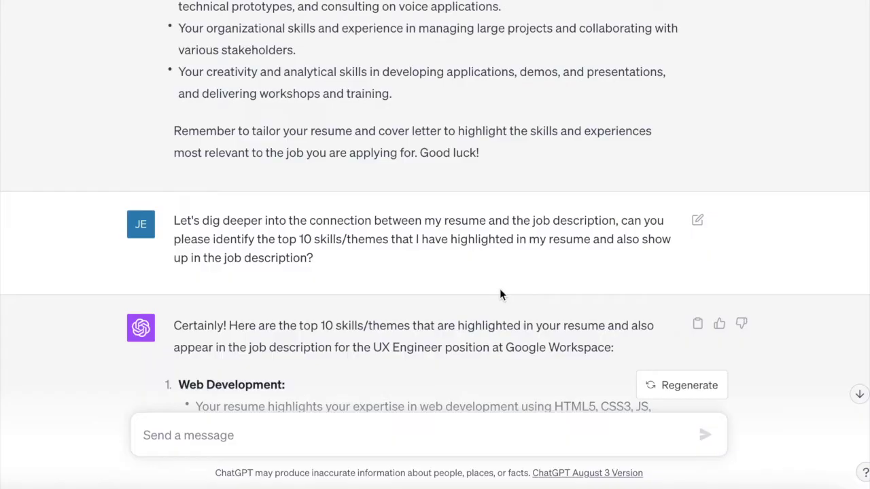
{"action": "scroll", "coordinate": [499, 288], "scroll_direction": "down", "scroll_amount": 3}
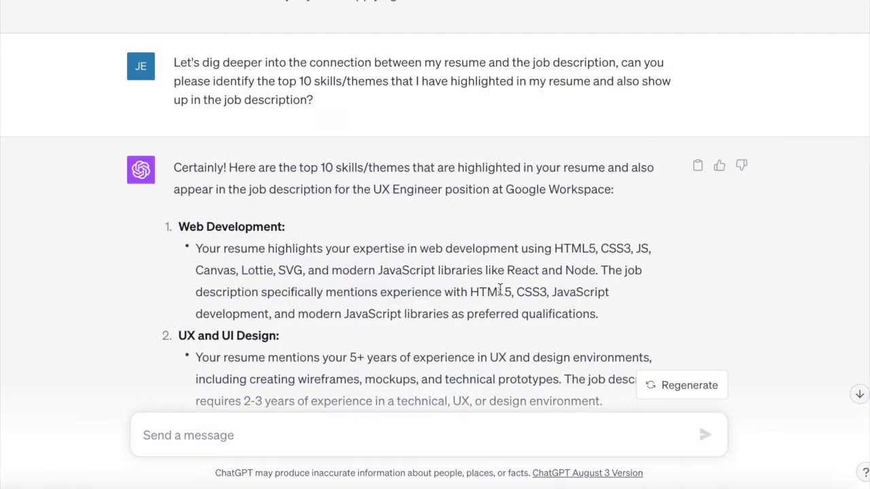
{"action": "scroll", "coordinate": [499, 290], "scroll_direction": "down", "scroll_amount": 5}
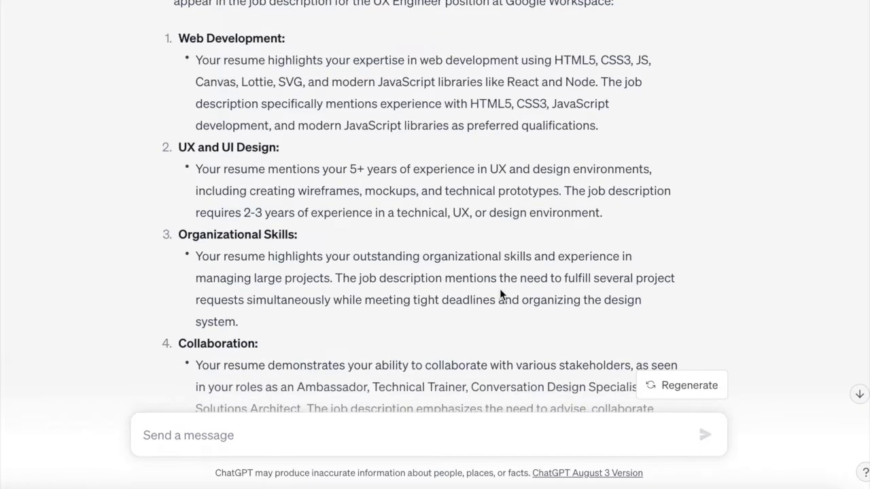
{"action": "scroll", "coordinate": [500, 293], "scroll_direction": "down", "scroll_amount": 5}
{"action": "scroll", "coordinate": [500, 288], "scroll_direction": "down", "scroll_amount": 8}
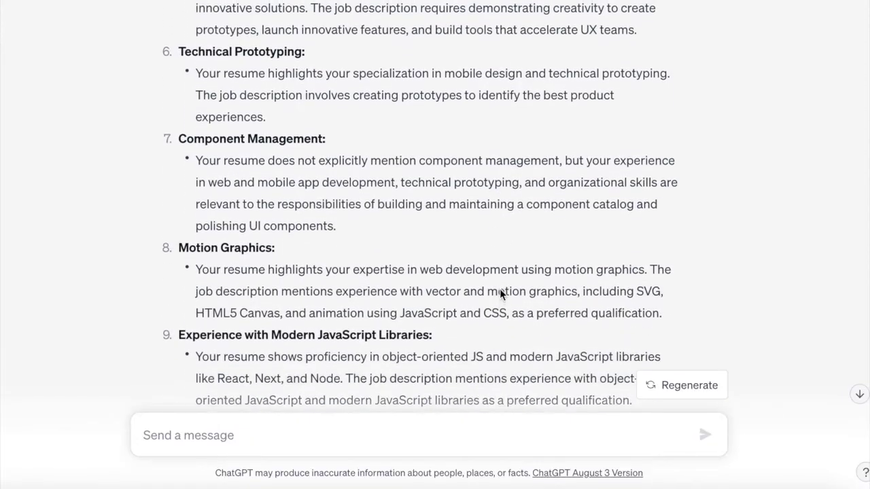
{"action": "scroll", "coordinate": [499, 292], "scroll_direction": "down", "scroll_amount": 4}
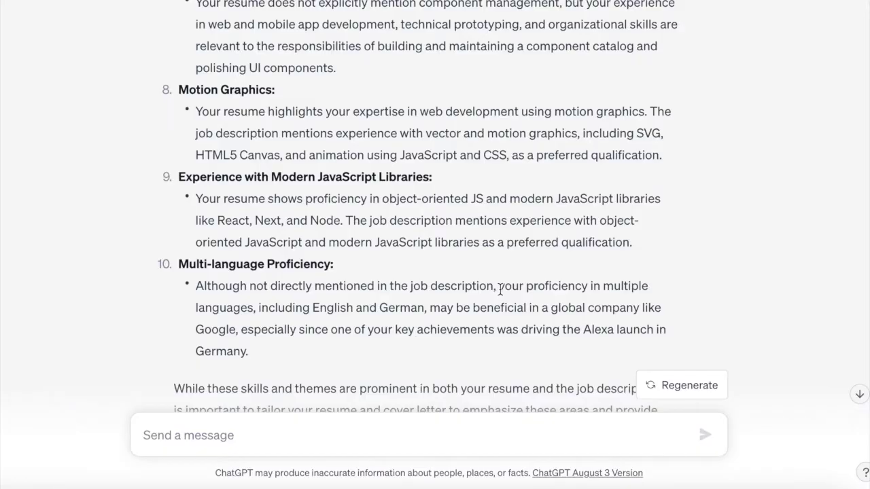
{"action": "scroll", "coordinate": [500, 289], "scroll_direction": "down", "scroll_amount": 3}
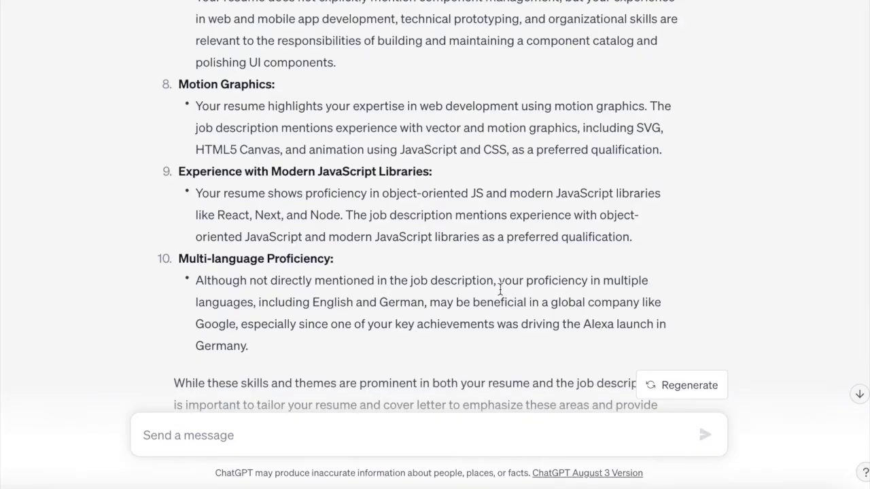
Review the prompt for 10 either/or or yes/no clarifying questions for Google's GCA interview, and read the questions in the reply
{"action": "scroll", "coordinate": [500, 289], "scroll_direction": "down", "scroll_amount": 1}
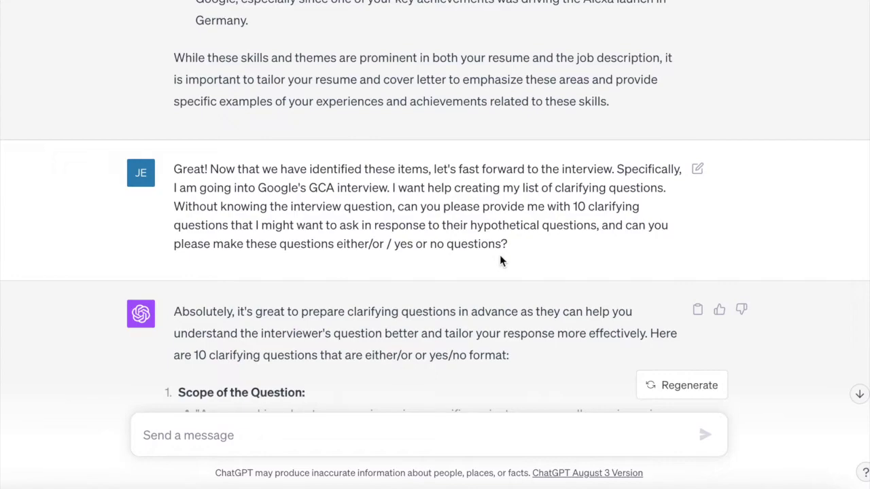
{"action": "scroll", "coordinate": [553, 284], "scroll_direction": "down", "scroll_amount": 2}
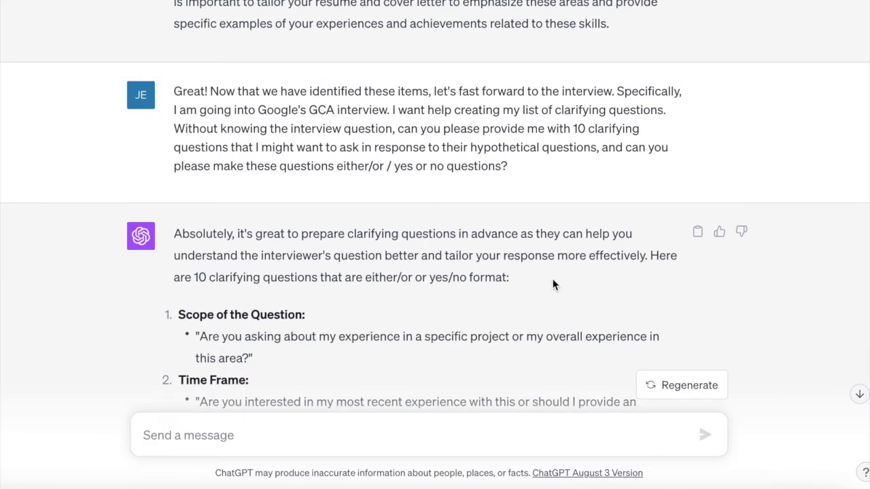
{"action": "scroll", "coordinate": [552, 284], "scroll_direction": "down", "scroll_amount": 1}
{"action": "scroll", "coordinate": [553, 284], "scroll_direction": "down", "scroll_amount": 2}
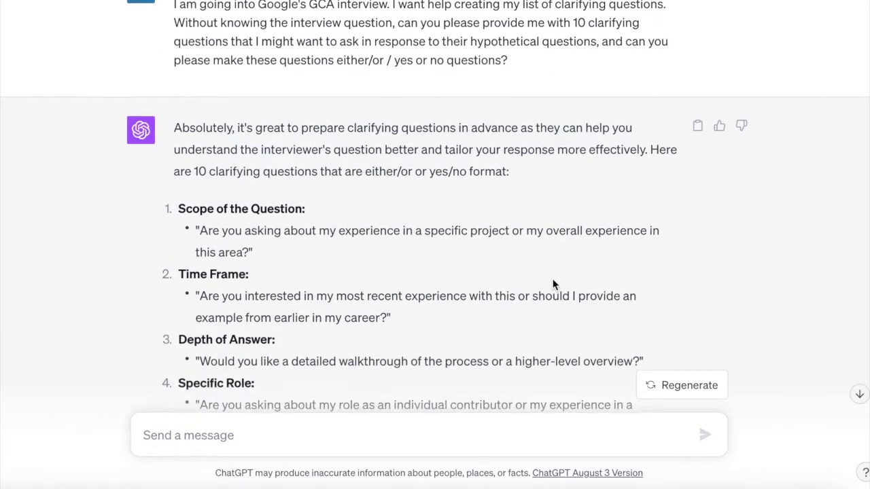
{"action": "scroll", "coordinate": [552, 284], "scroll_direction": "down", "scroll_amount": 1}
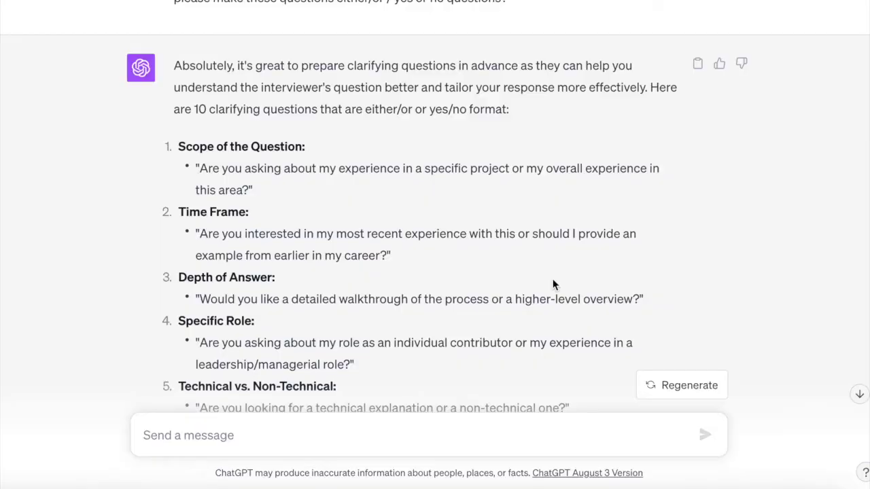
{"action": "scroll", "coordinate": [552, 284], "scroll_direction": "down", "scroll_amount": 1}
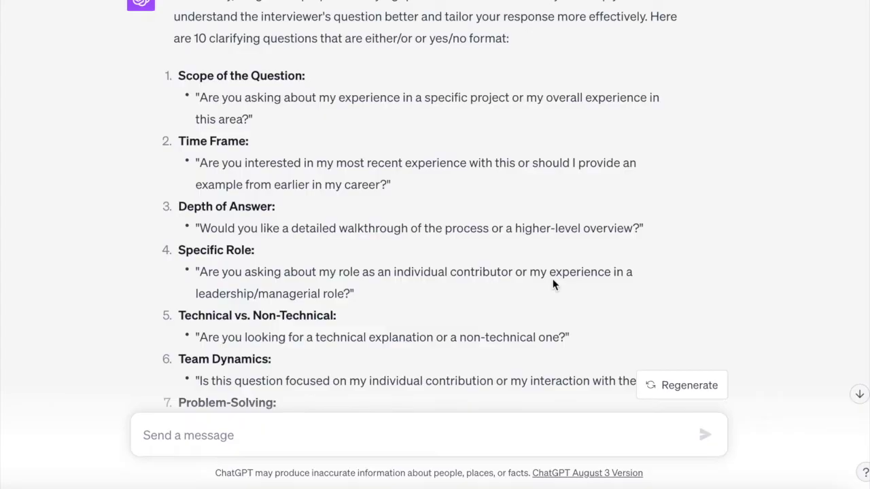
{"action": "scroll", "coordinate": [554, 284], "scroll_direction": "down", "scroll_amount": 3}
{"action": "scroll", "coordinate": [553, 281], "scroll_direction": "down", "scroll_amount": 6}
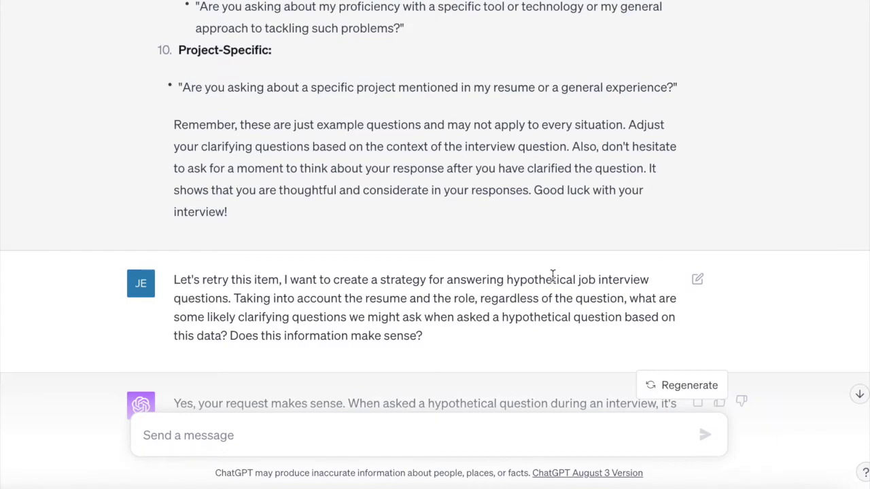
Review the retry prompt on a strategy for hypothetical interview questions and the reply's clarifying questions based on the resume and role
{"action": "scroll", "coordinate": [552, 275], "scroll_direction": "down", "scroll_amount": 2}
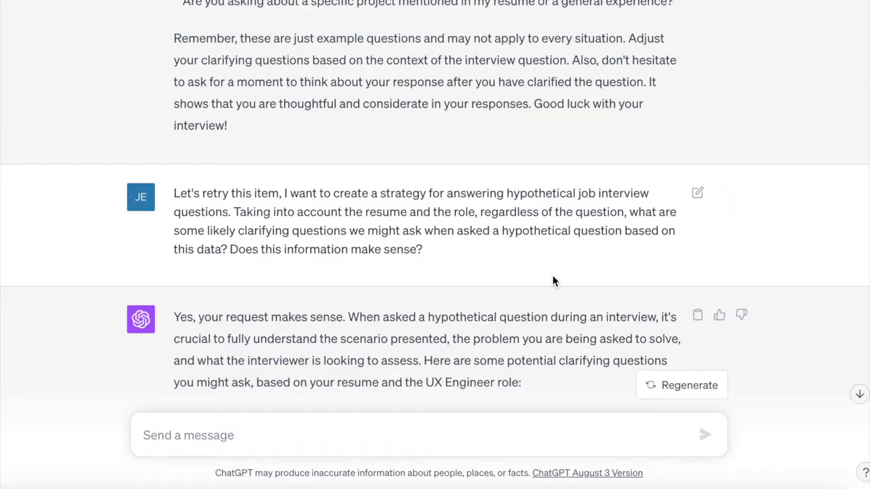
{"action": "scroll", "coordinate": [553, 279], "scroll_direction": "down", "scroll_amount": 4}
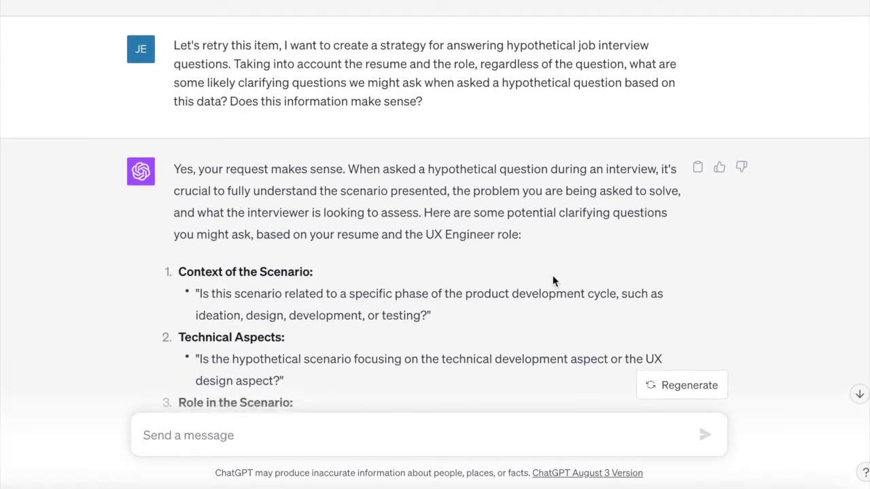
{"action": "scroll", "coordinate": [552, 278], "scroll_direction": "down", "scroll_amount": 3}
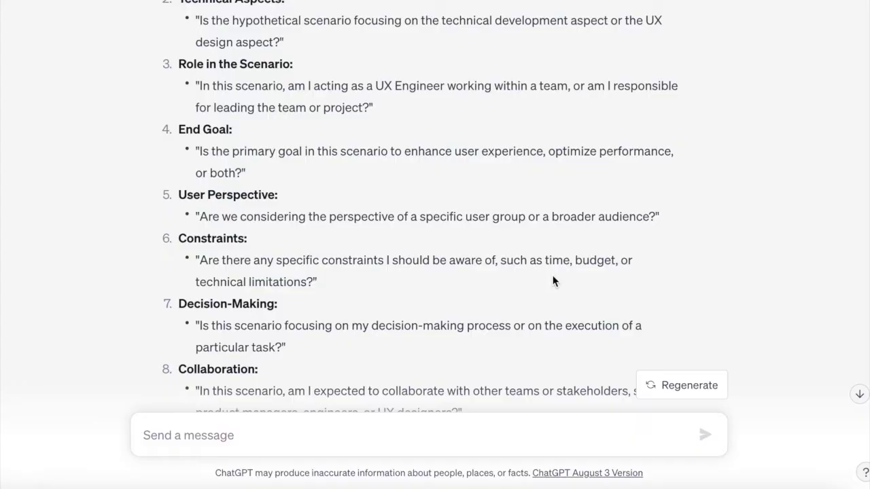
{"action": "scroll", "coordinate": [553, 279], "scroll_direction": "down", "scroll_amount": 3}
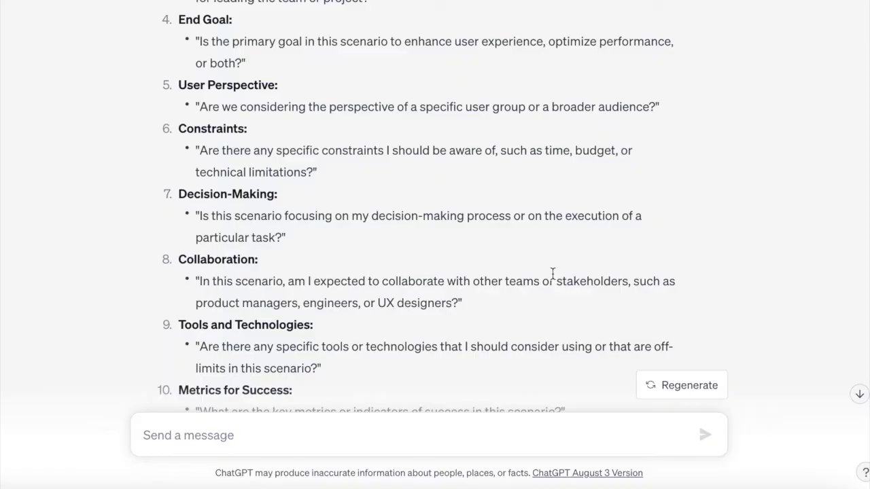
{"action": "scroll", "coordinate": [552, 273], "scroll_direction": "down", "scroll_amount": 5}
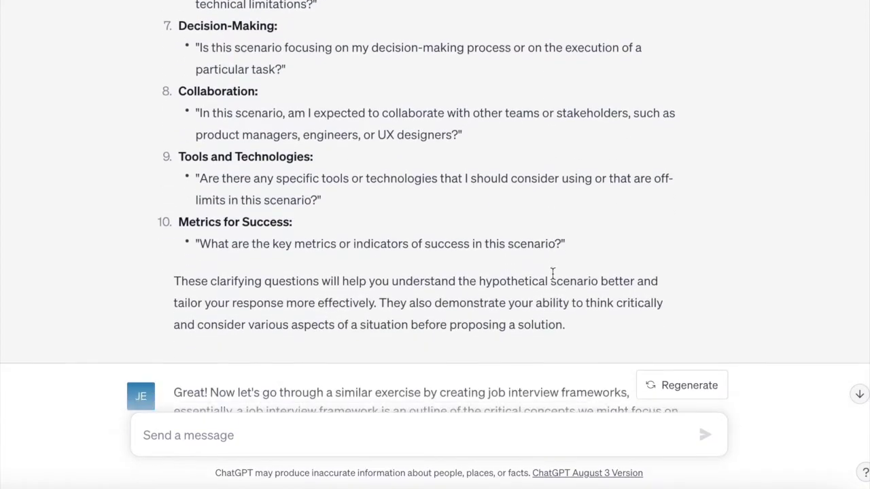
Review the prompt for three job interview frameworks and the reply's concepts for strategy/operations, technical and collaboration
{"action": "scroll", "coordinate": [552, 272], "scroll_direction": "down", "scroll_amount": 2}
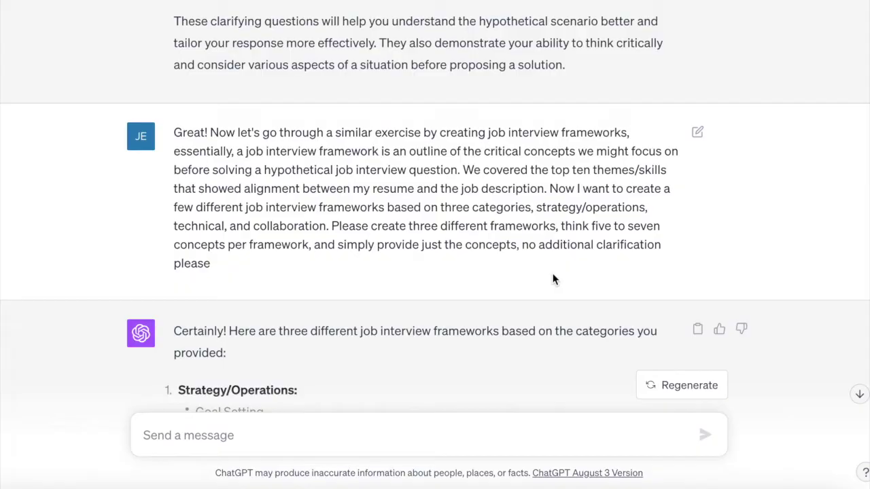
{"action": "scroll", "coordinate": [554, 279], "scroll_direction": "down", "scroll_amount": 3}
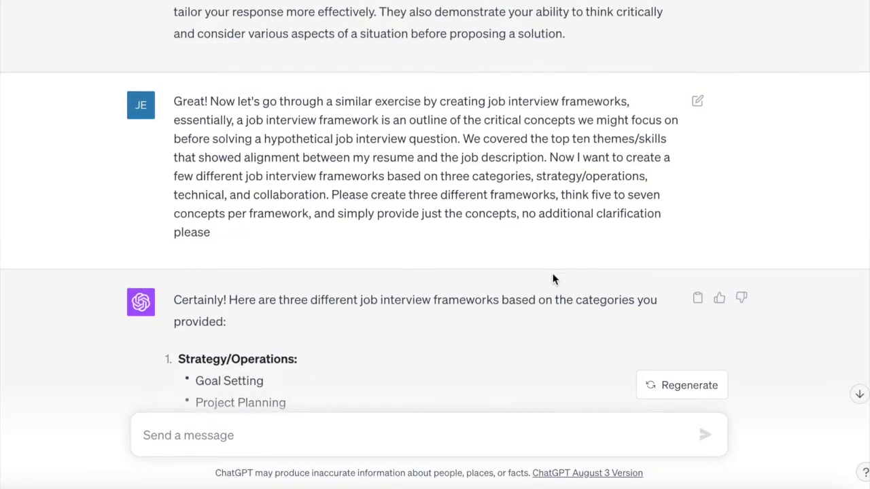
{"action": "scroll", "coordinate": [554, 279], "scroll_direction": "down", "scroll_amount": 2}
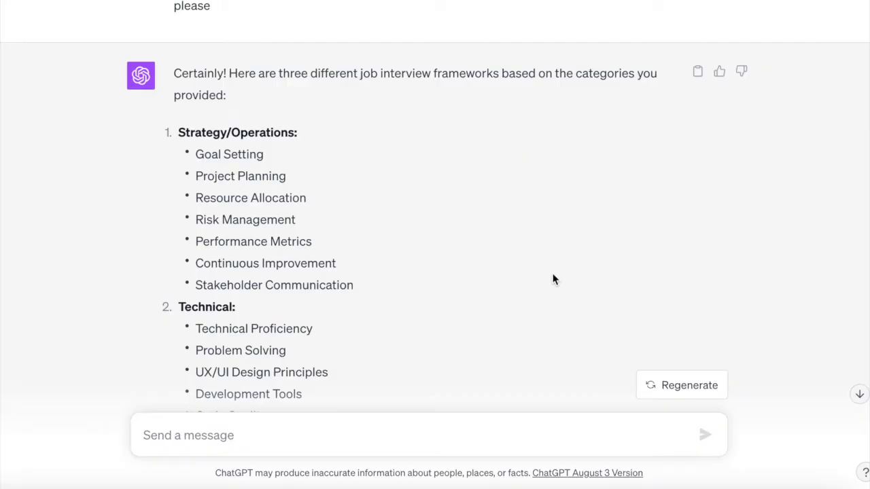
{"action": "scroll", "coordinate": [554, 279], "scroll_direction": "down", "scroll_amount": 5}
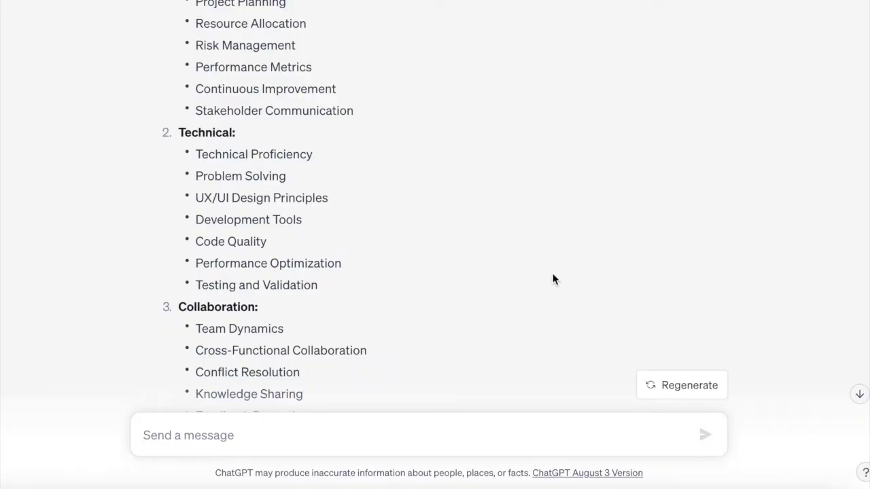
{"action": "scroll", "coordinate": [553, 279], "scroll_direction": "down", "scroll_amount": 2}
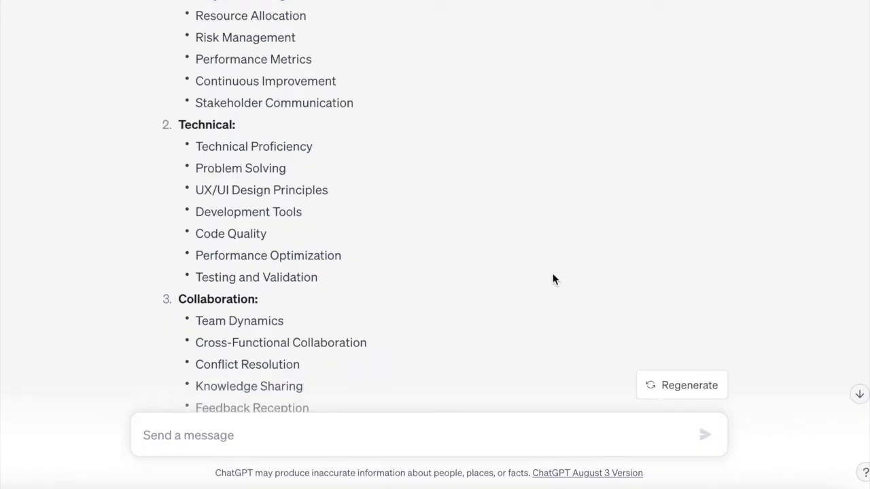
{"action": "scroll", "coordinate": [553, 279], "scroll_direction": "down", "scroll_amount": 3}
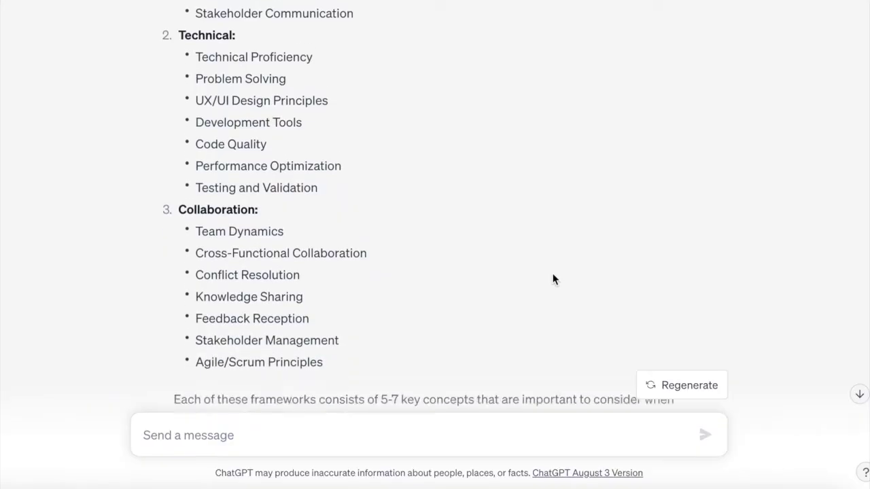
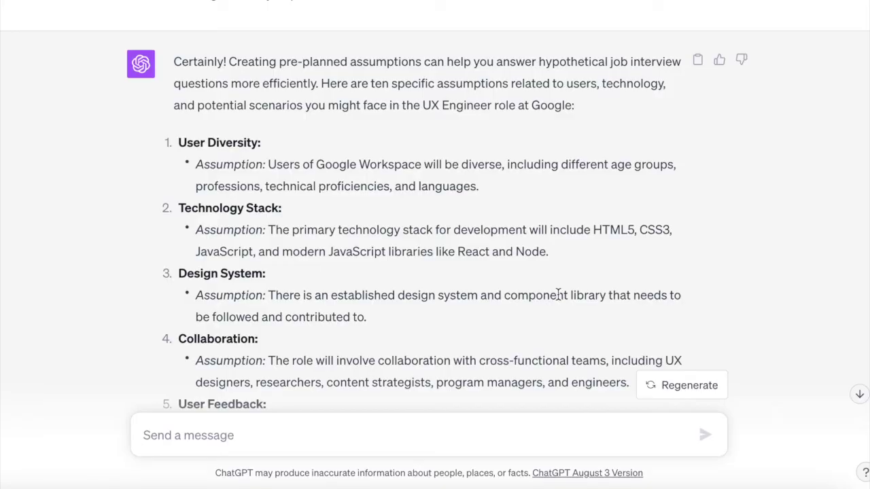
Read the reply's ten pre-planned assumptions about users, technology and potential scenarios for the UX Engineer role at Google
{"action": "scroll", "coordinate": [723, 291], "scroll_direction": "down", "scroll_amount": 2}
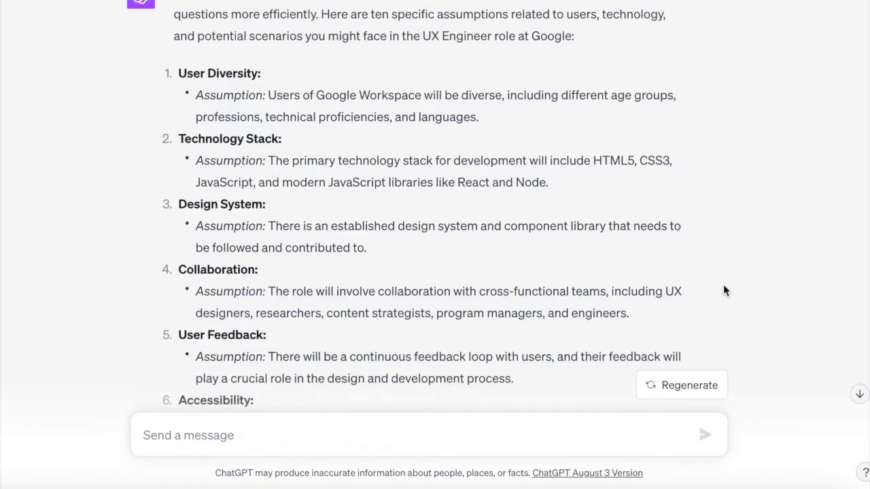
{"action": "scroll", "coordinate": [722, 291], "scroll_direction": "down", "scroll_amount": 1}
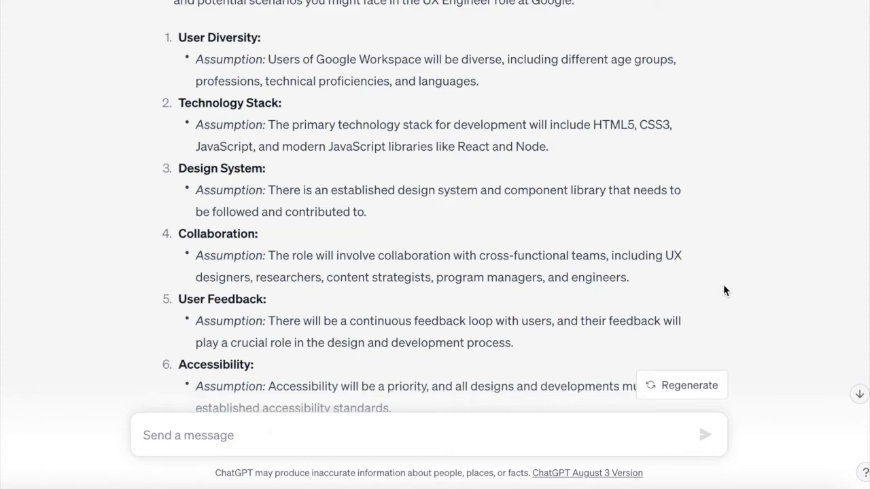
{"action": "scroll", "coordinate": [723, 284], "scroll_direction": "down", "scroll_amount": 3}
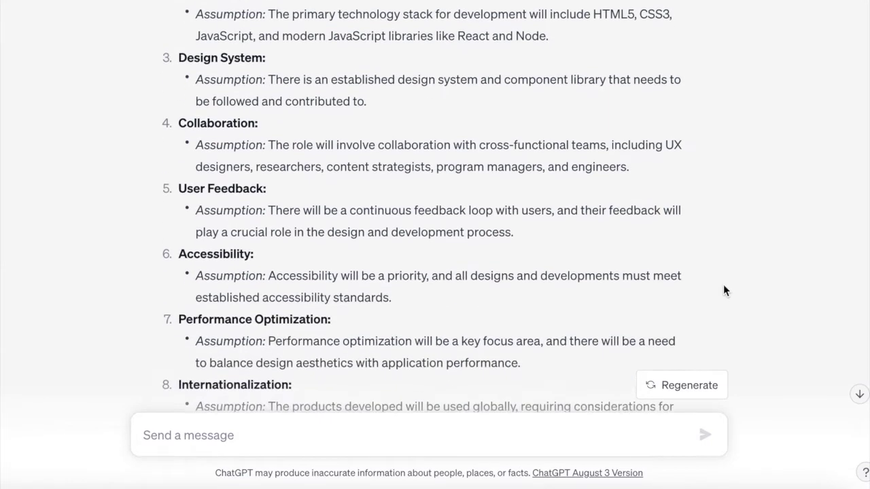
{"action": "scroll", "coordinate": [723, 284], "scroll_direction": "down", "scroll_amount": 3}
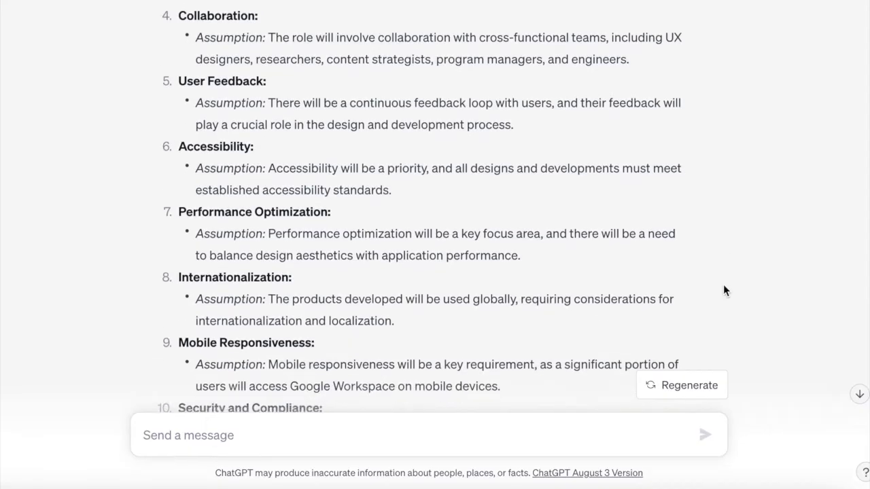
{"action": "scroll", "coordinate": [723, 291], "scroll_direction": "down", "scroll_amount": 5}
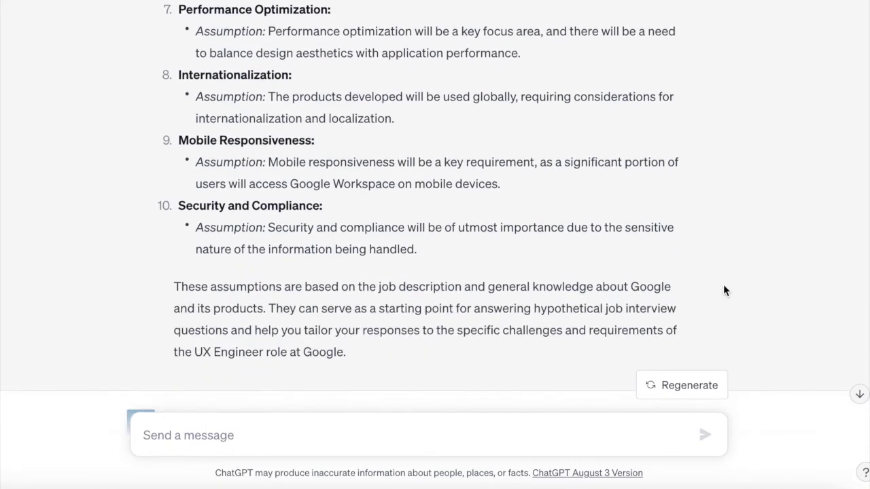
Review the prompt for creative fictitious scenarios in the role and read the assumption given for each scenario in the reply
{"action": "scroll", "coordinate": [723, 290], "scroll_direction": "down", "scroll_amount": 2}
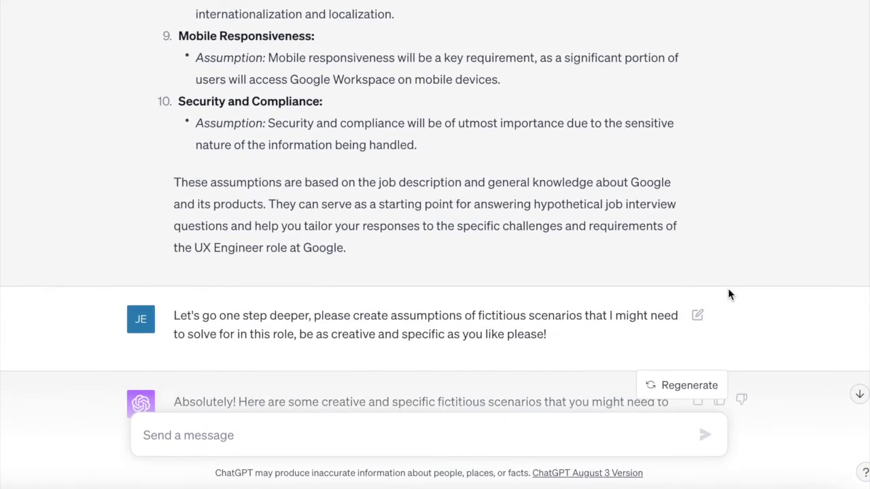
{"action": "scroll", "coordinate": [728, 293], "scroll_direction": "down", "scroll_amount": 1}
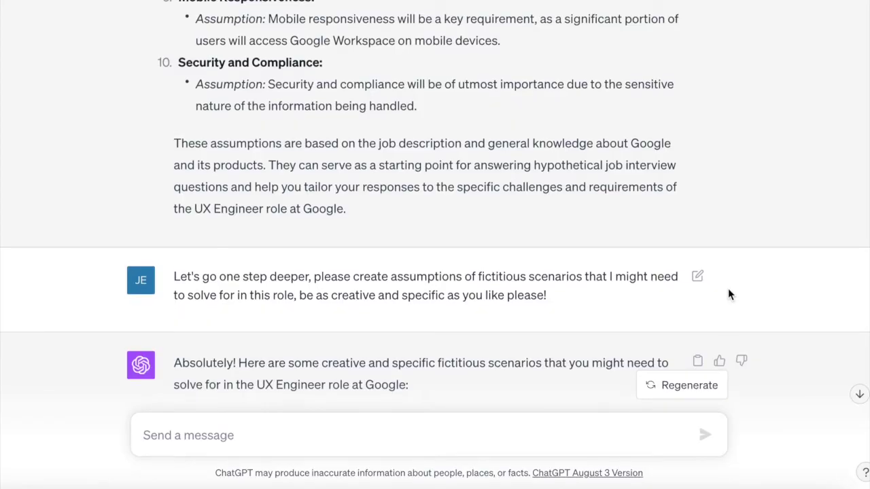
{"action": "scroll", "coordinate": [728, 295], "scroll_direction": "down", "scroll_amount": 2}
{"action": "scroll", "coordinate": [728, 295], "scroll_direction": "down", "scroll_amount": 2}
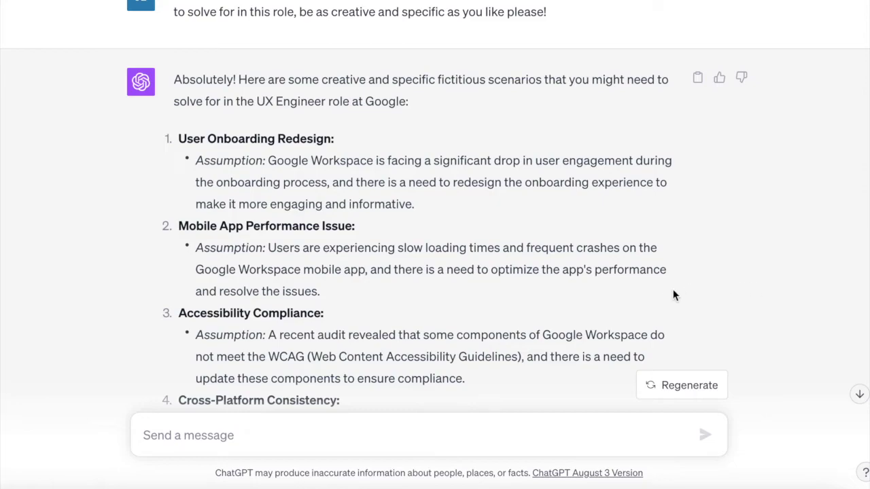
{"action": "scroll", "coordinate": [648, 314], "scroll_direction": "down", "scroll_amount": 1}
{"action": "scroll", "coordinate": [647, 319], "scroll_direction": "down", "scroll_amount": 5}
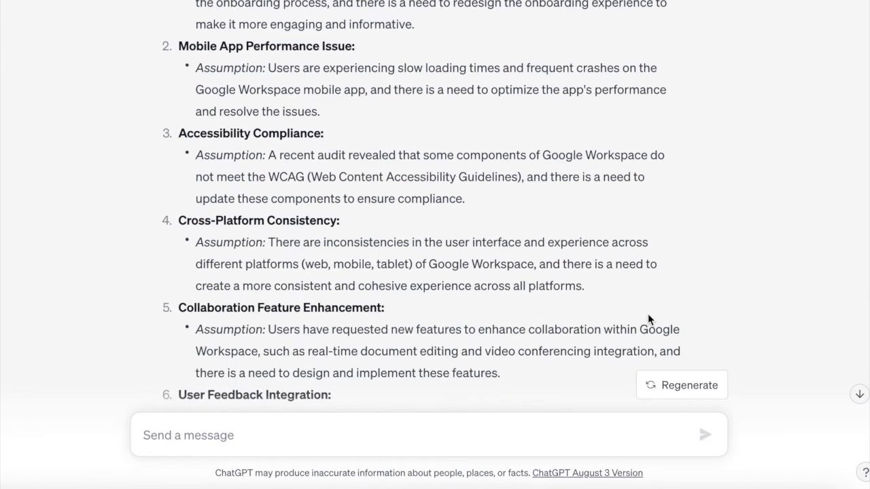
{"action": "scroll", "coordinate": [647, 318], "scroll_direction": "down", "scroll_amount": 2}
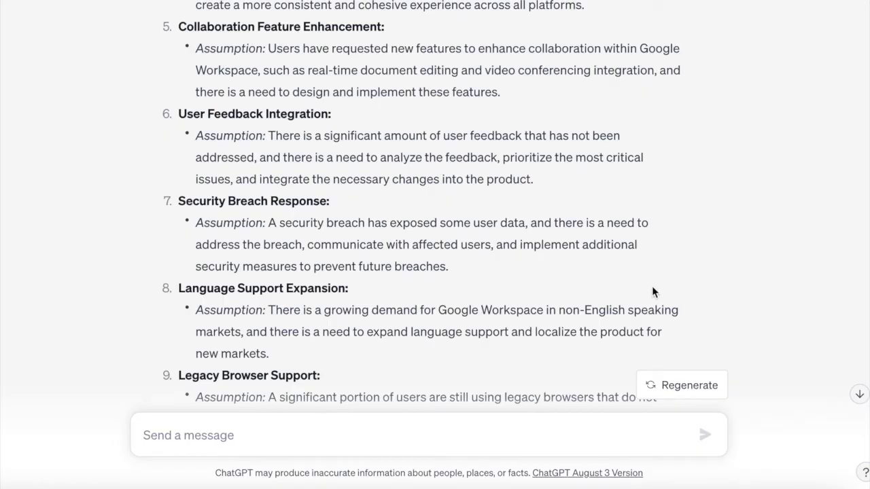
{"action": "scroll", "coordinate": [684, 307], "scroll_direction": "down", "scroll_amount": 3}
{"action": "scroll", "coordinate": [684, 306], "scroll_direction": "down", "scroll_amount": 5}
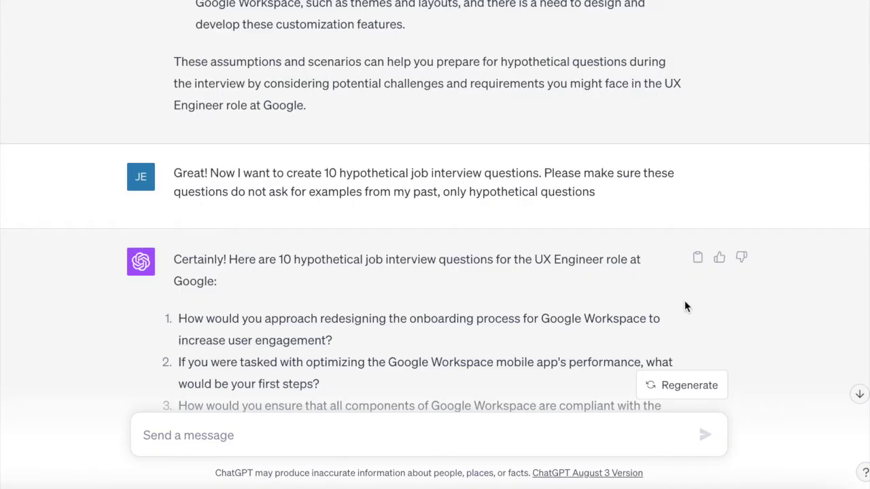
Review the prompt for 10 hypothetical job interview questions without past examples, and read the reply's questions for the UX Engineer role
{"action": "scroll", "coordinate": [740, 303], "scroll_direction": "down", "scroll_amount": 2}
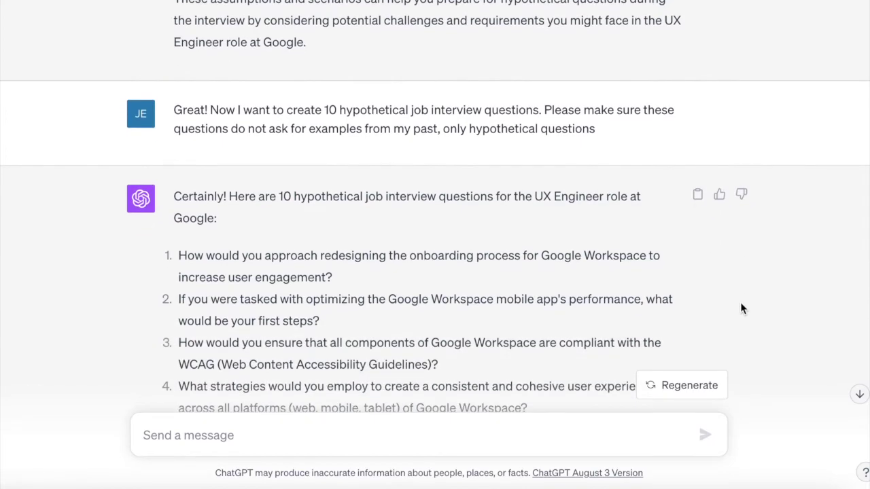
{"action": "scroll", "coordinate": [740, 307], "scroll_direction": "down", "scroll_amount": 2}
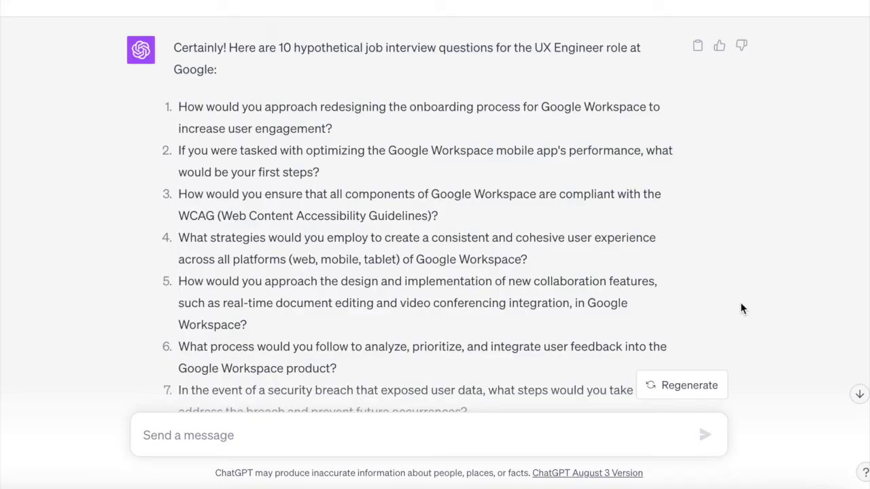
{"action": "scroll", "coordinate": [740, 306], "scroll_direction": "down", "scroll_amount": 1}
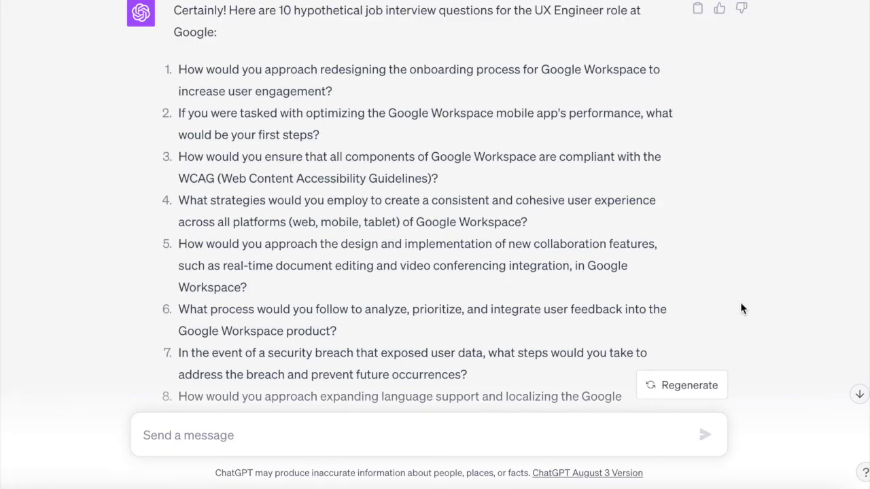
{"action": "scroll", "coordinate": [741, 305], "scroll_direction": "down", "scroll_amount": 1}
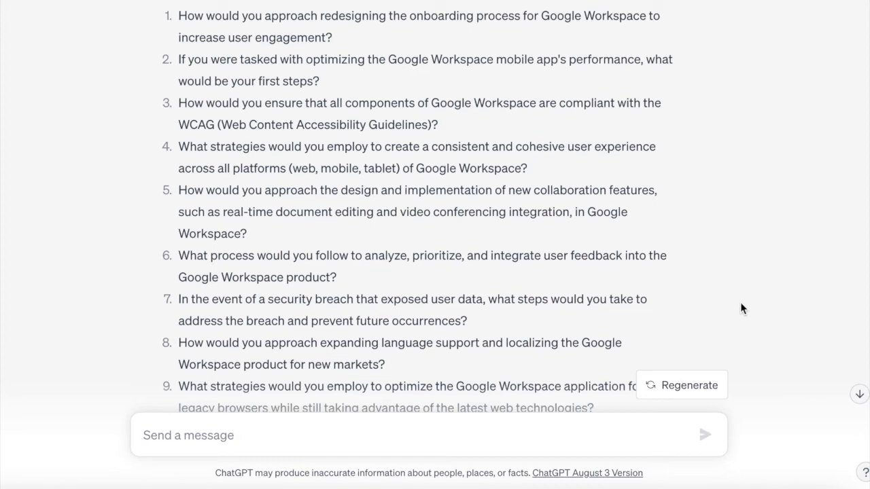
{"action": "scroll", "coordinate": [740, 302], "scroll_direction": "down", "scroll_amount": 3}
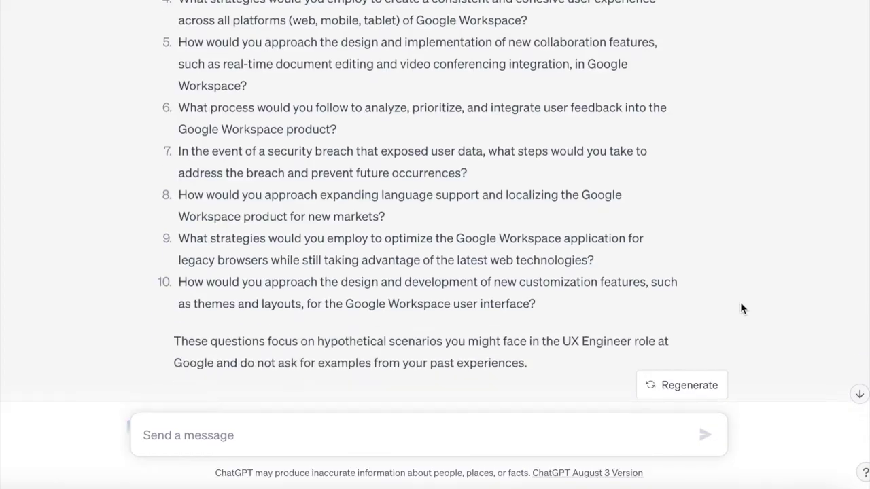
{"action": "scroll", "coordinate": [740, 302], "scroll_direction": "down", "scroll_amount": 2}
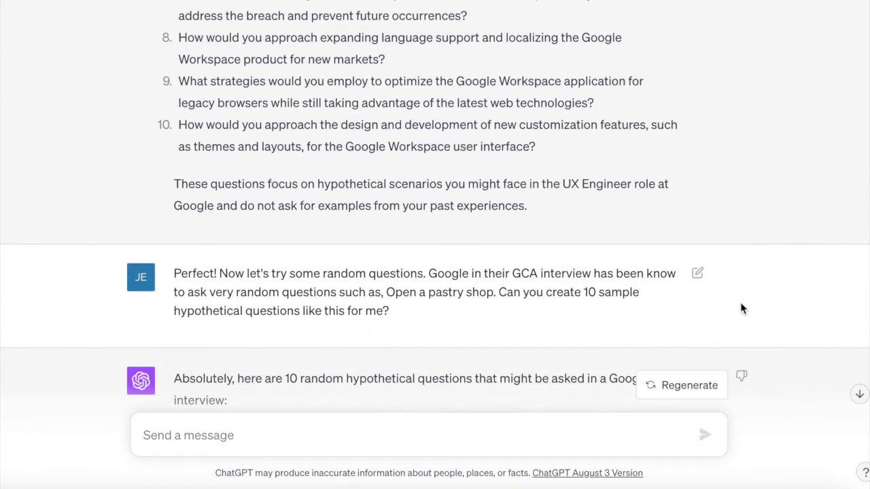
Review the prompt for 10 random hypothetical GCA questions like opening a pastry shop, and read the questions in the reply
{"action": "scroll", "coordinate": [740, 307], "scroll_direction": "down", "scroll_amount": 2}
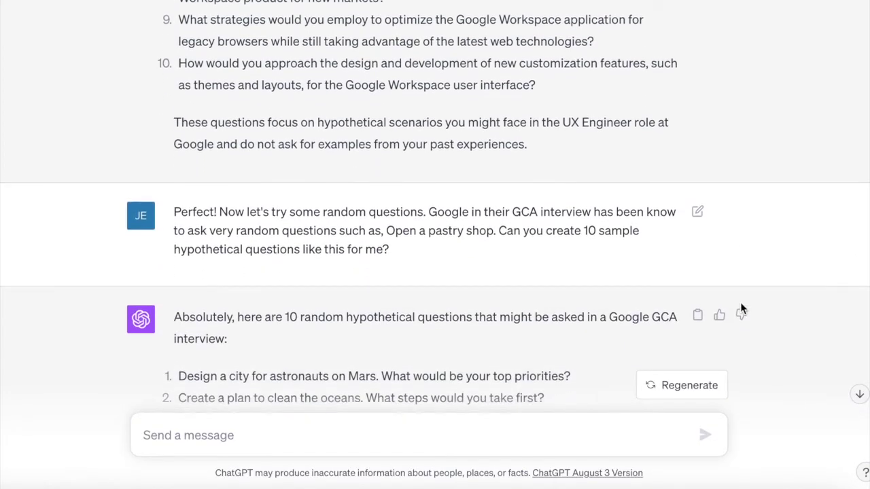
{"action": "scroll", "coordinate": [742, 309], "scroll_direction": "down", "scroll_amount": 2}
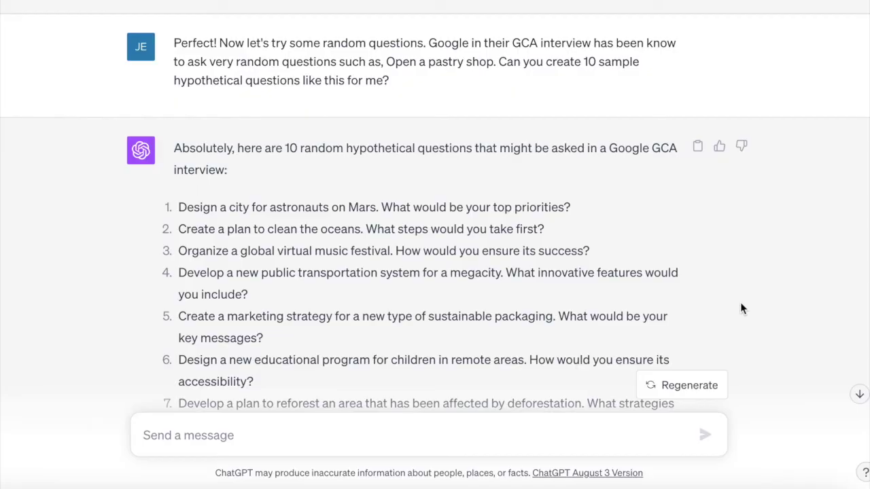
{"action": "scroll", "coordinate": [742, 307], "scroll_direction": "down", "scroll_amount": 2}
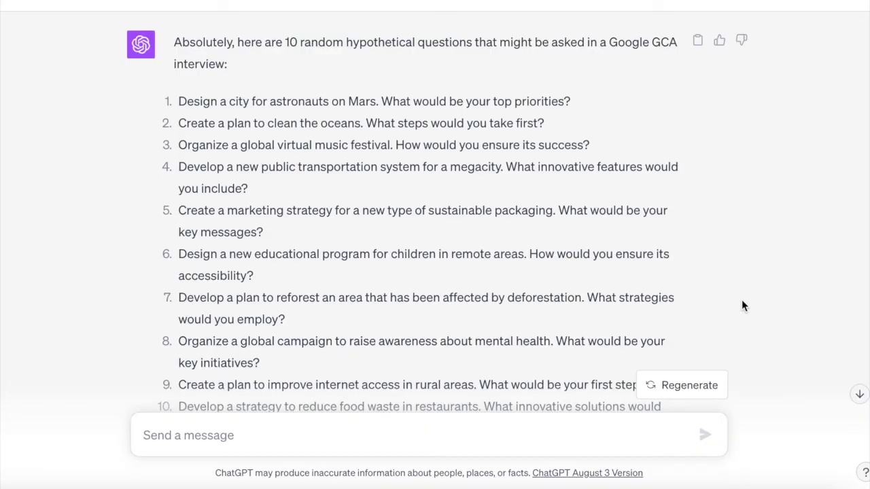
{"action": "scroll", "coordinate": [711, 303], "scroll_direction": "down", "scroll_amount": 2}
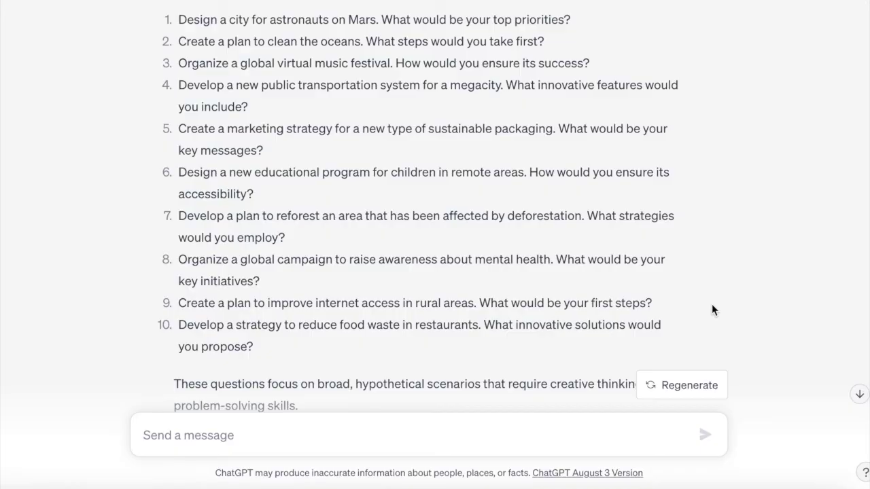
Review the prompt for 10 resume examples to use as behavioral answers, and read the experiences suggested in the reply
{"action": "scroll", "coordinate": [711, 310], "scroll_direction": "down", "scroll_amount": 1}
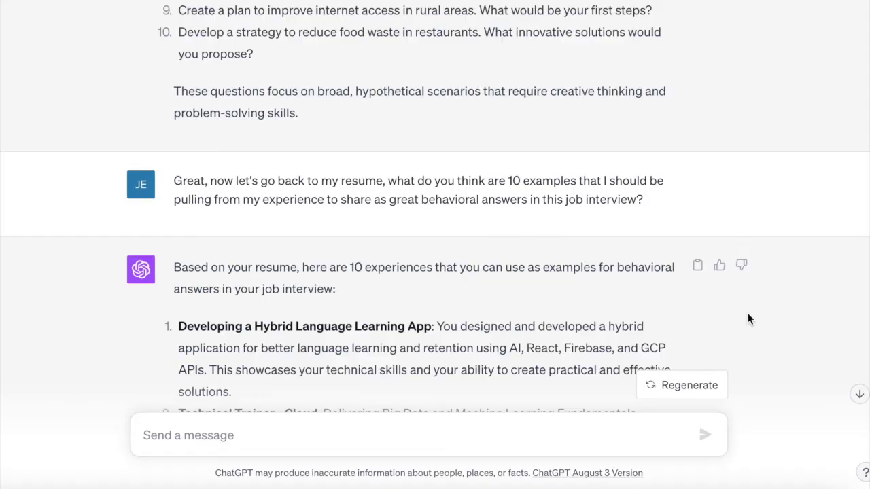
{"action": "scroll", "coordinate": [748, 319], "scroll_direction": "down", "scroll_amount": 3}
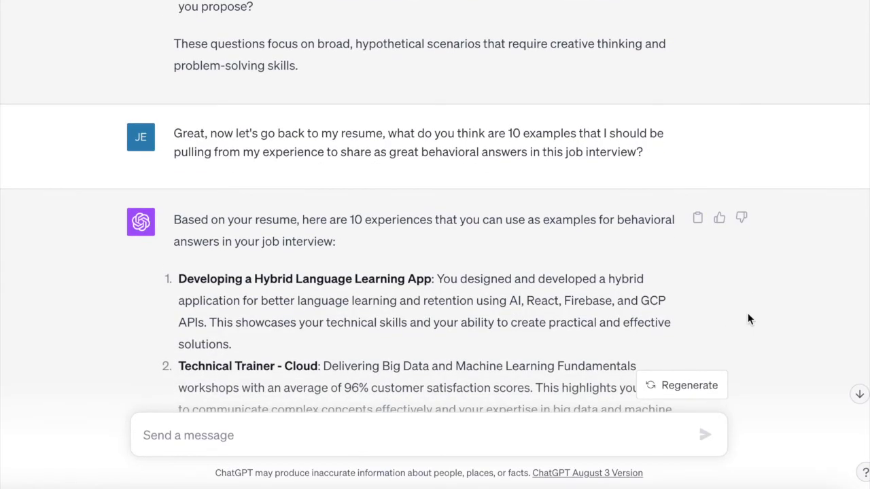
{"action": "scroll", "coordinate": [748, 318], "scroll_direction": "down", "scroll_amount": 2}
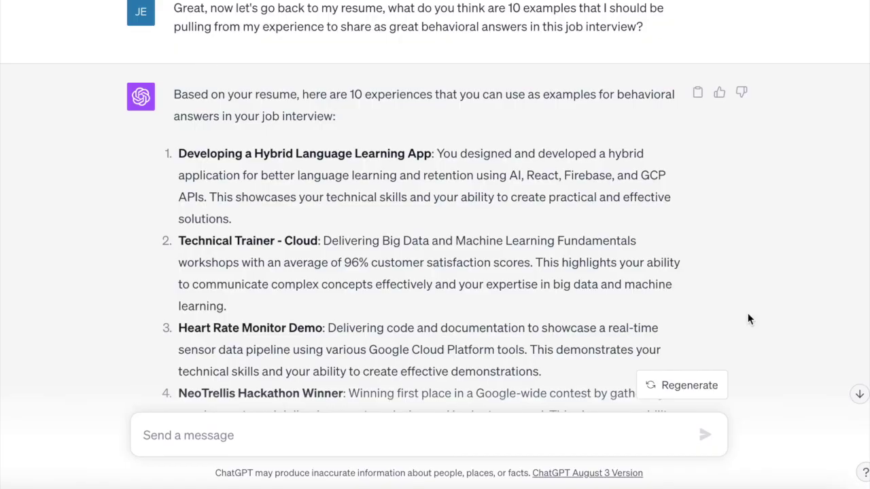
{"action": "scroll", "coordinate": [750, 319], "scroll_direction": "down", "scroll_amount": 3}
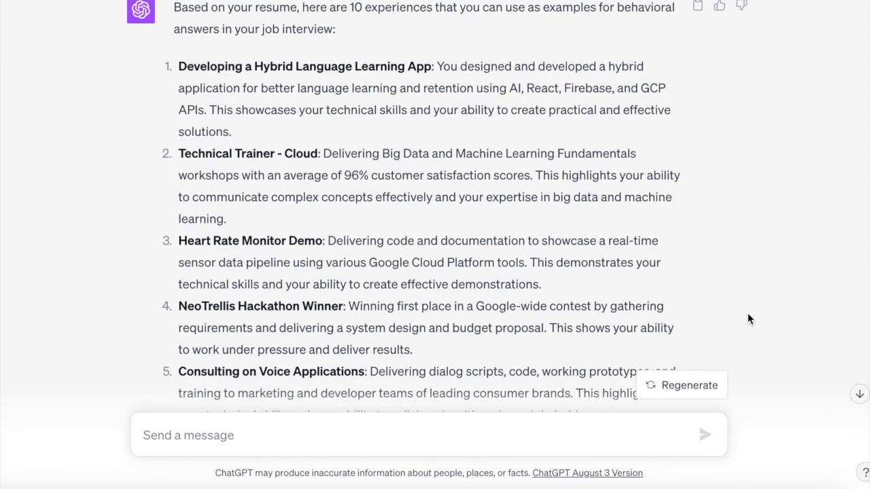
{"action": "scroll", "coordinate": [742, 294], "scroll_direction": "down", "scroll_amount": 4}
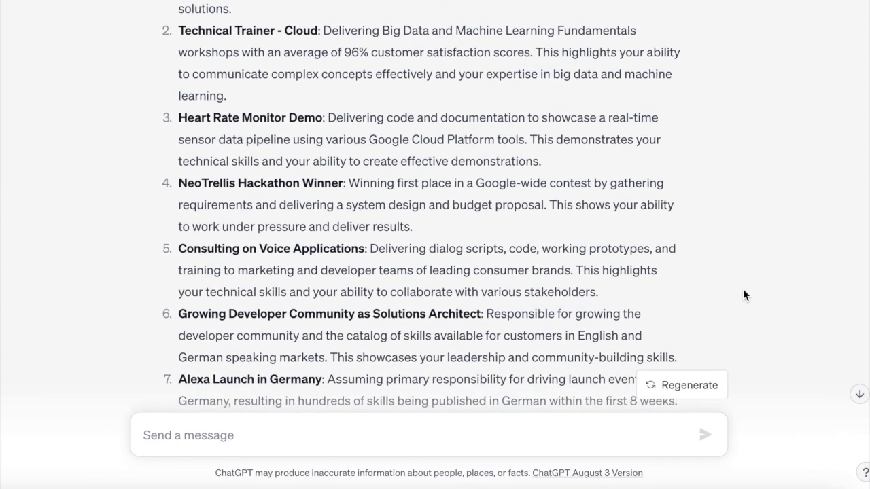
{"action": "scroll", "coordinate": [743, 294], "scroll_direction": "down", "scroll_amount": 2}
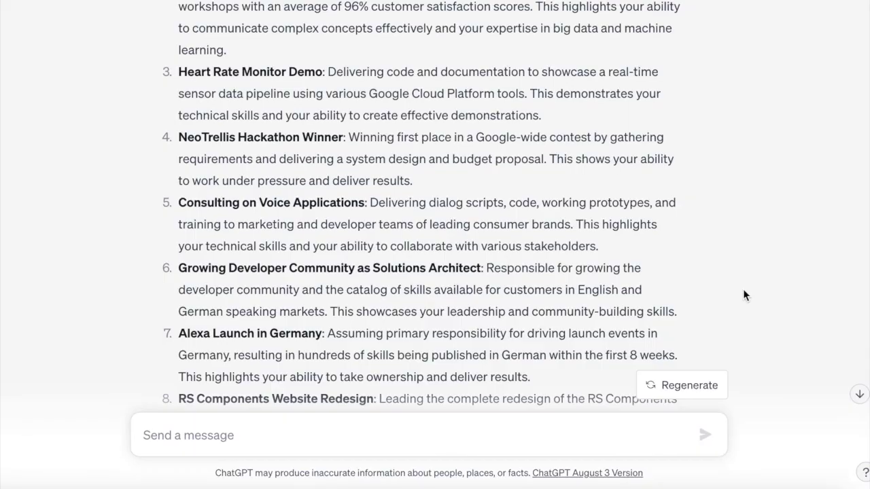
{"action": "scroll", "coordinate": [743, 294], "scroll_direction": "down", "scroll_amount": 3}
{"action": "scroll", "coordinate": [743, 294], "scroll_direction": "down", "scroll_amount": 2}
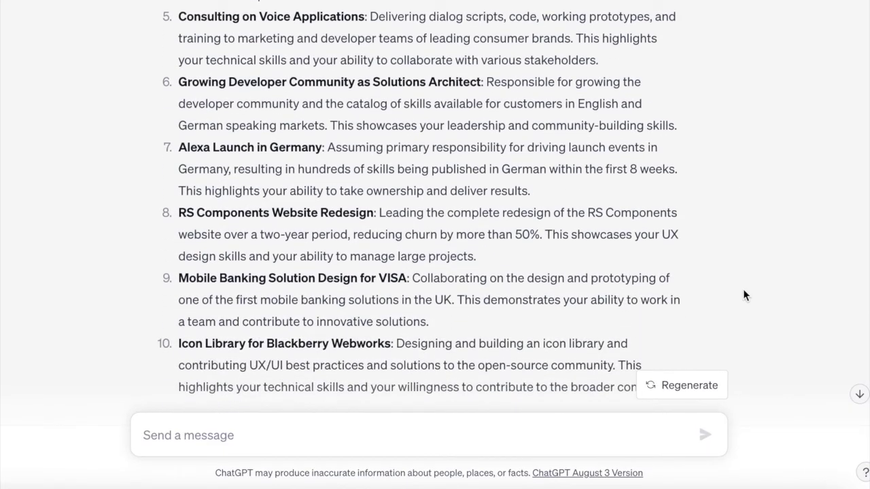
Review the prompt for 10 practice behavioral questions focused on broader impact, and read through the sample questions in the reply
{"action": "scroll", "coordinate": [743, 294], "scroll_direction": "down", "scroll_amount": 1}
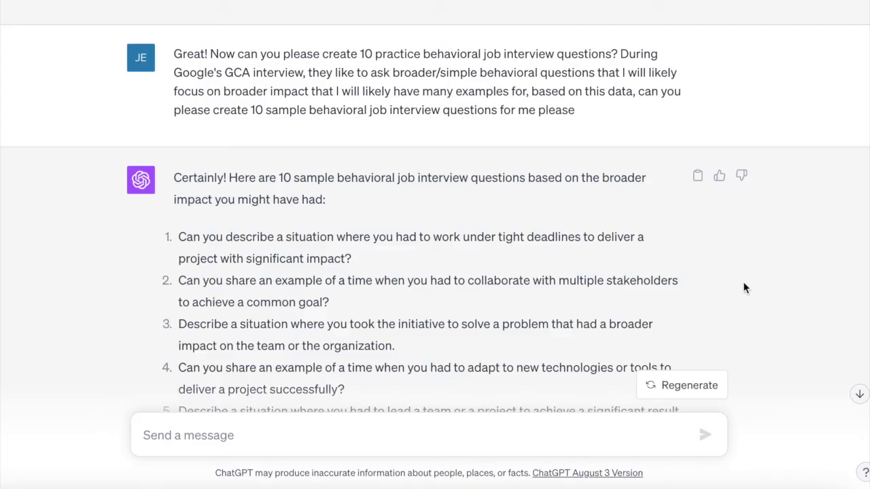
{"action": "scroll", "coordinate": [766, 319], "scroll_direction": "down", "scroll_amount": 5}
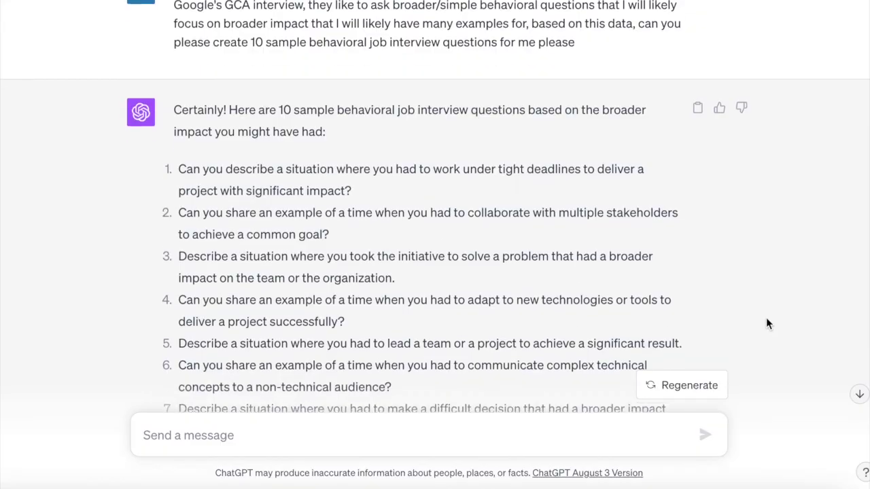
{"action": "scroll", "coordinate": [765, 324], "scroll_direction": "down", "scroll_amount": 1}
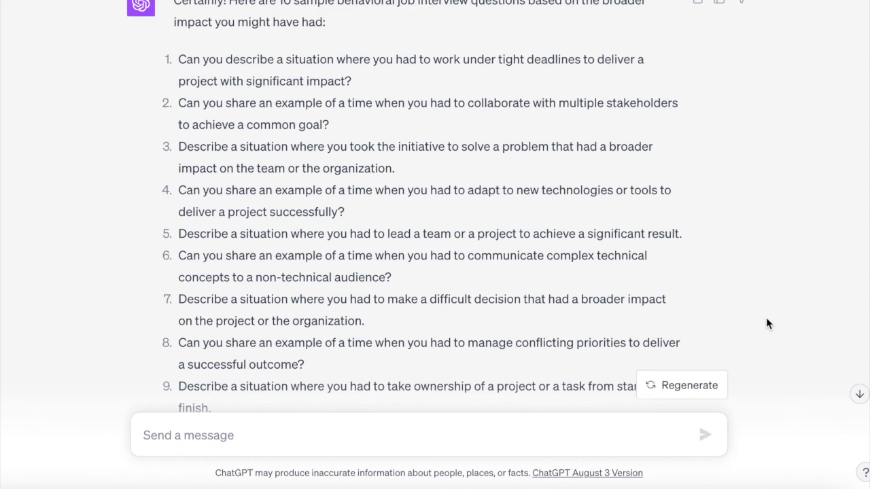
{"action": "scroll", "coordinate": [766, 317], "scroll_direction": "down", "scroll_amount": 1}
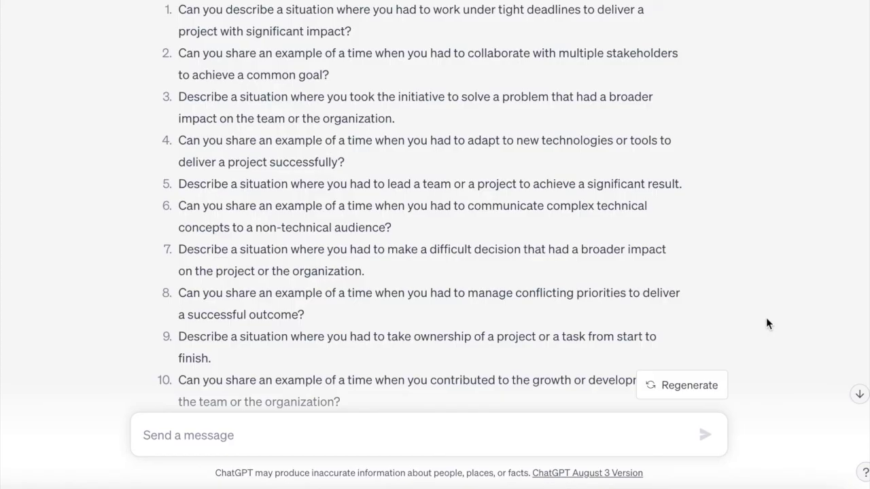
{"action": "scroll", "coordinate": [767, 323], "scroll_direction": "down", "scroll_amount": 2}
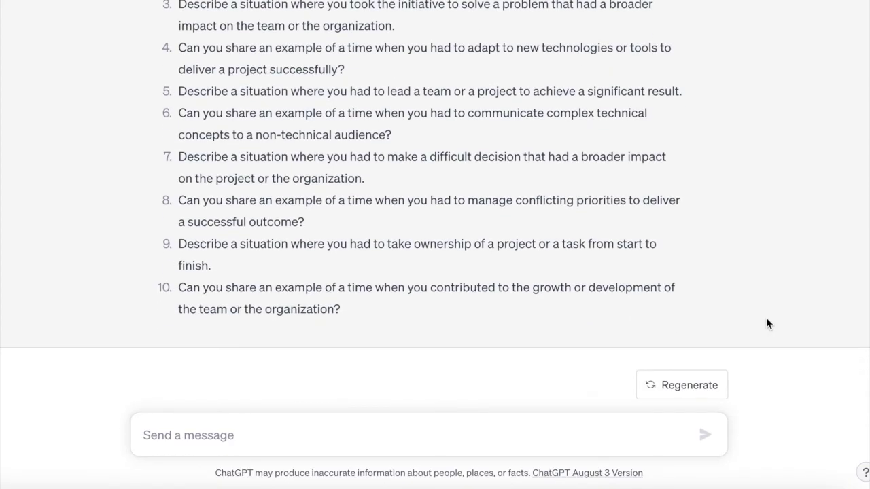
{"action": "scroll", "coordinate": [767, 318], "scroll_direction": "up", "scroll_amount": 2}
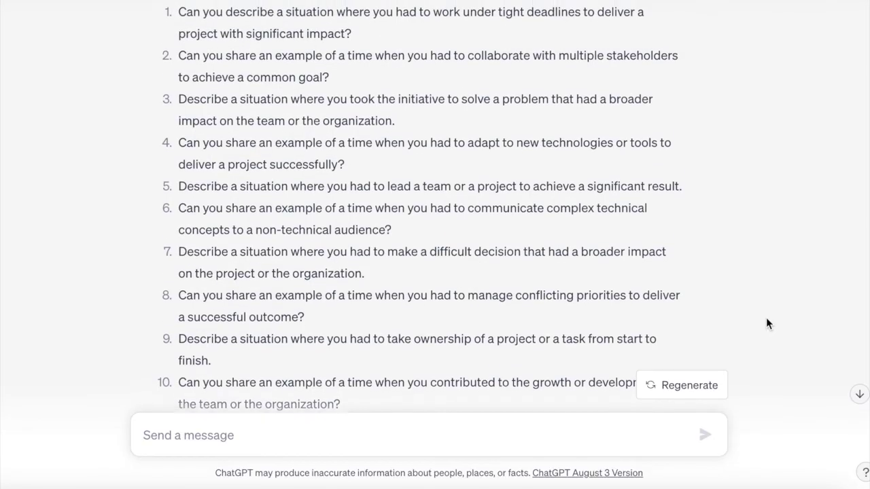
{"action": "scroll", "coordinate": [767, 319], "scroll_direction": "up", "scroll_amount": 1}
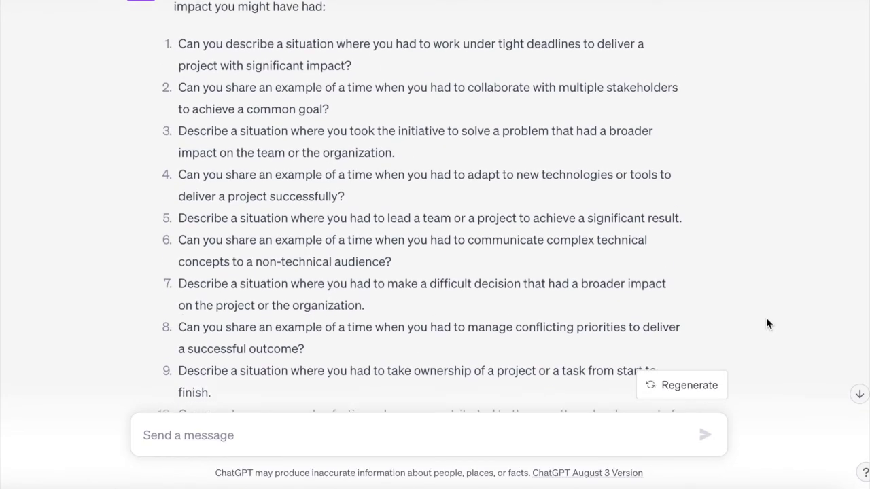